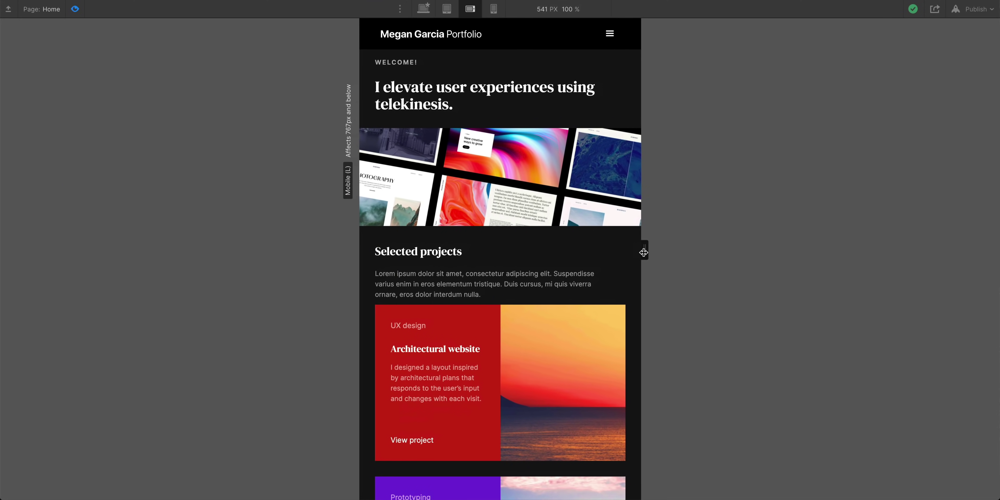
Step: Widen the responsive preview beyond the mobile layout, and open the Navigation symbol to inspect its Navbar container
drag(643, 253, 994, 287)
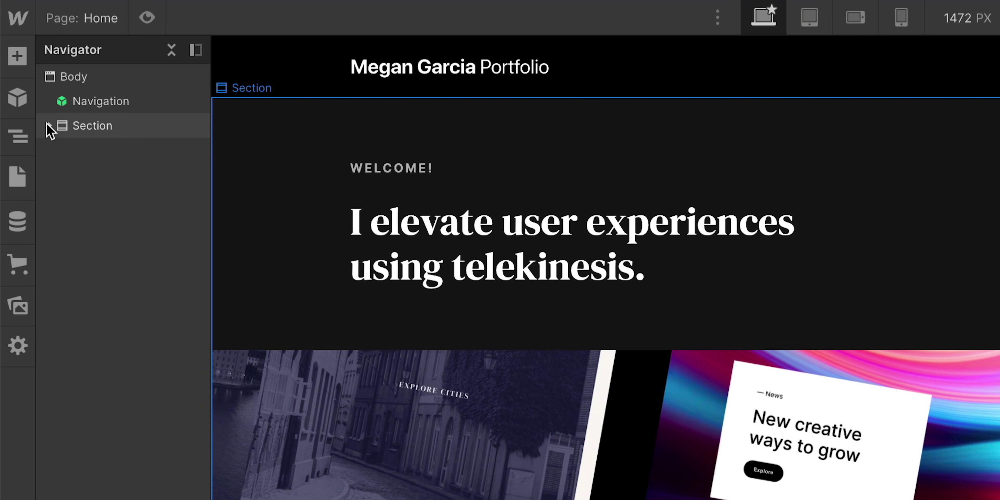
click(82, 102)
double_click(83, 104)
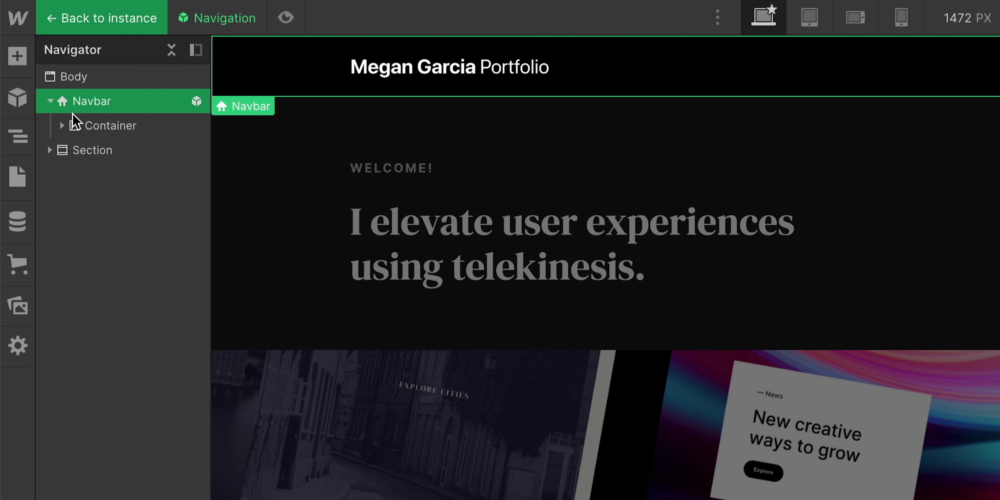
click(63, 125)
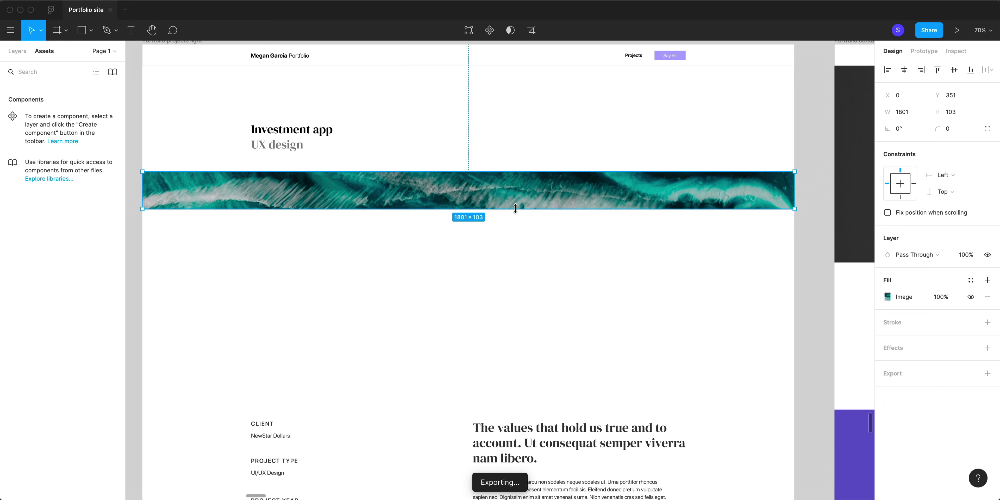
Step: In Figma, stretch the ocean banner image under the Investment app heading to a greater height
drag(515, 208, 521, 372)
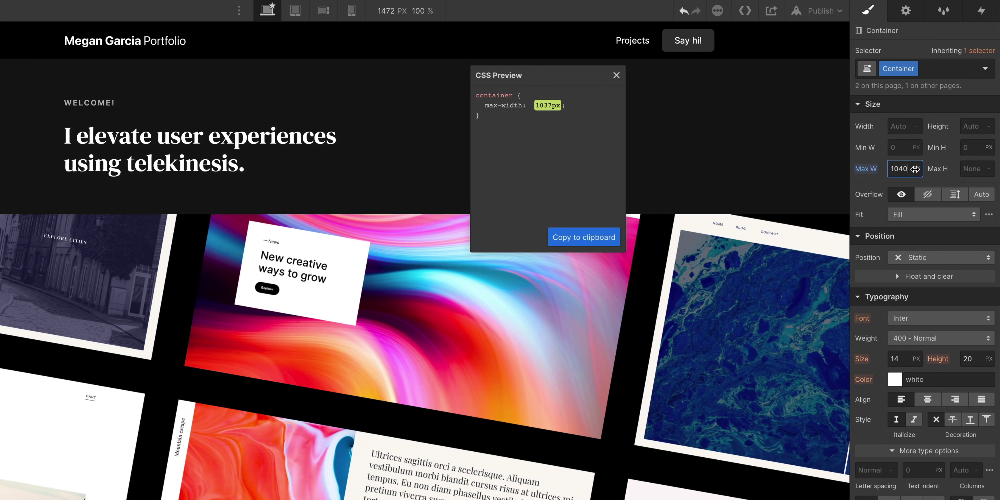
Step: In Webflow, increase the maximum width of the Container class
drag(915, 168, 963, 167)
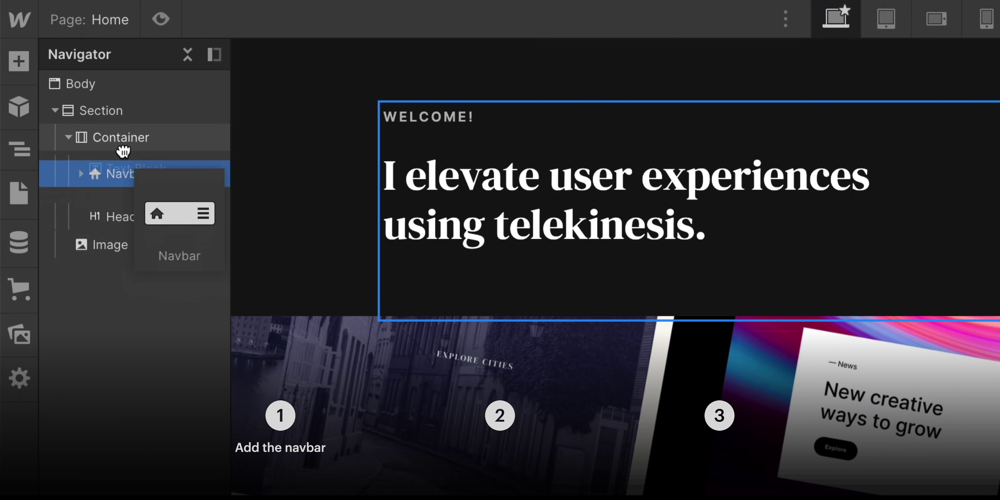
Step: Move the Navbar above the Section in the page structure, and place the navigation symbol on the empty navbar example page
drag(124, 151, 129, 104)
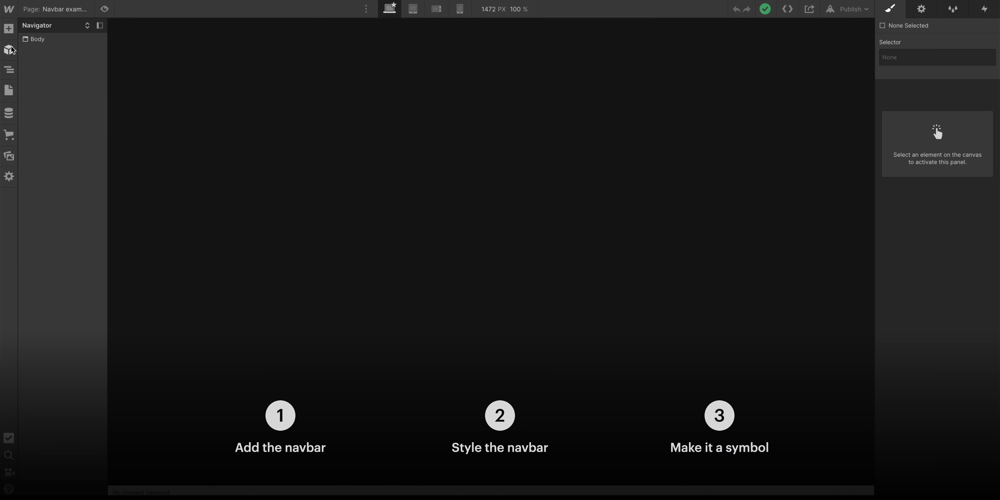
click(9, 49)
drag(104, 100, 245, 59)
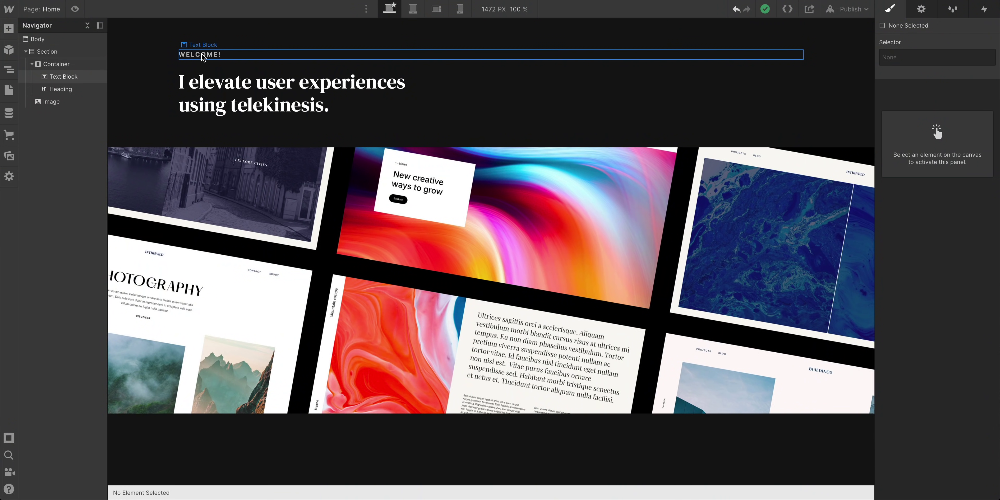
Step: Copy the WELCOME! text block and paste three duplicates of it above the heading
click(201, 53)
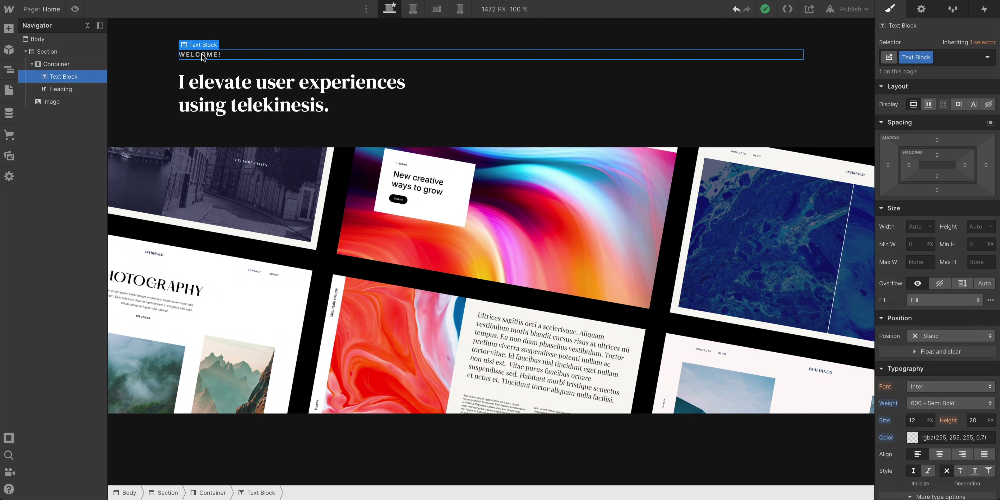
click(203, 76)
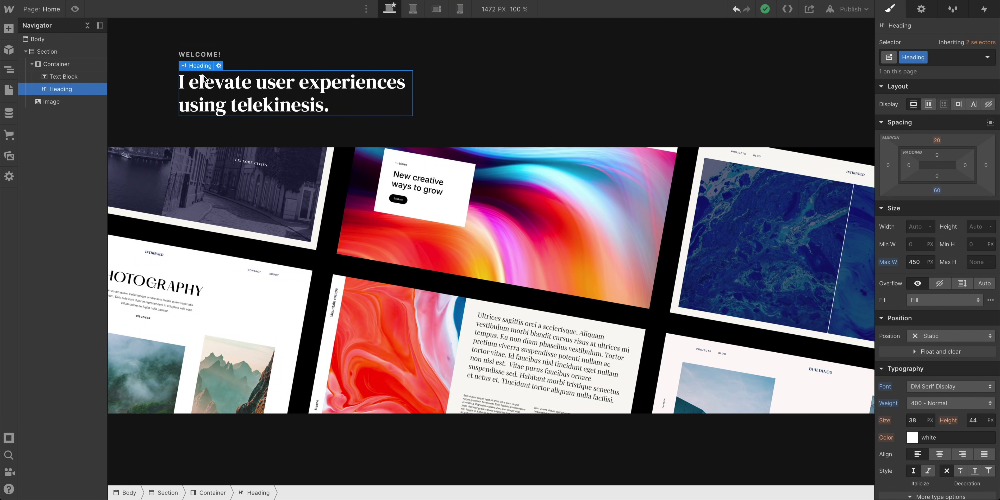
click(209, 55)
click(220, 93)
click(255, 56)
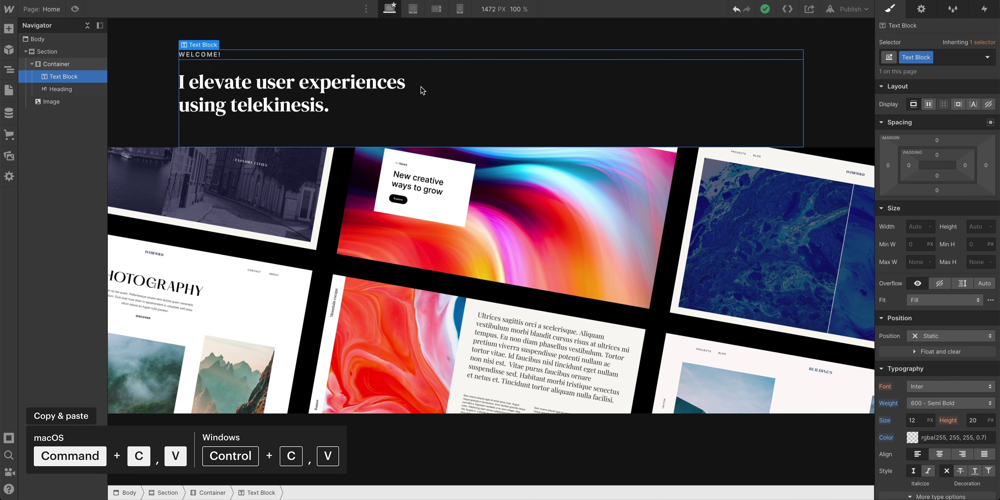
key(super+v)
key(super+v)
key(super+v)
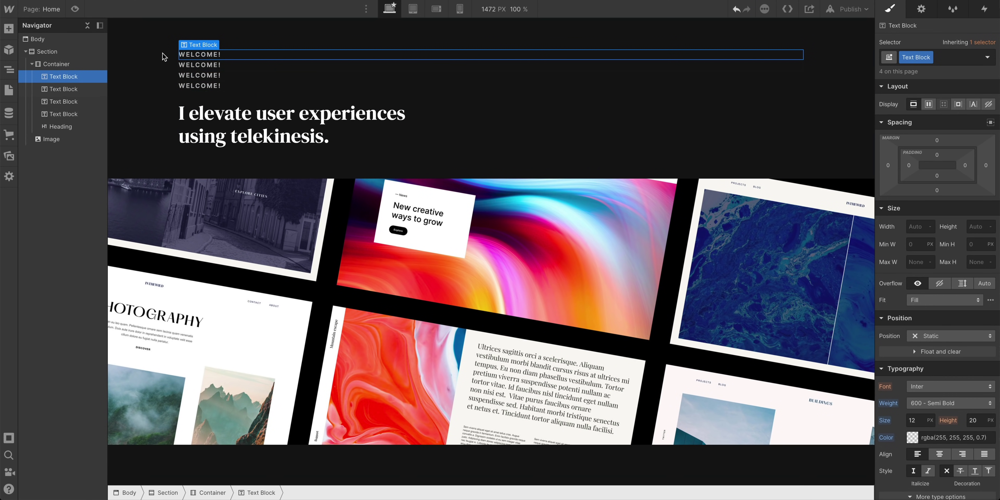
Step: Style the Text Block class with 15 px top and bottom padding, the Impact font and a 27 px size
mouse_move(937, 155)
mouse_down()
mouse_move(937, 171)
mouse_move(936, 161)
mouse_up()
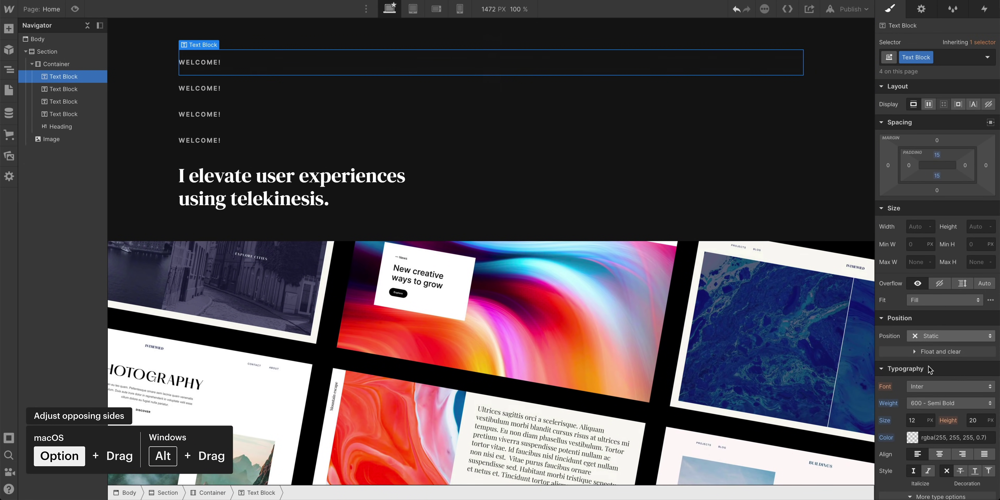
click(930, 386)
click(929, 254)
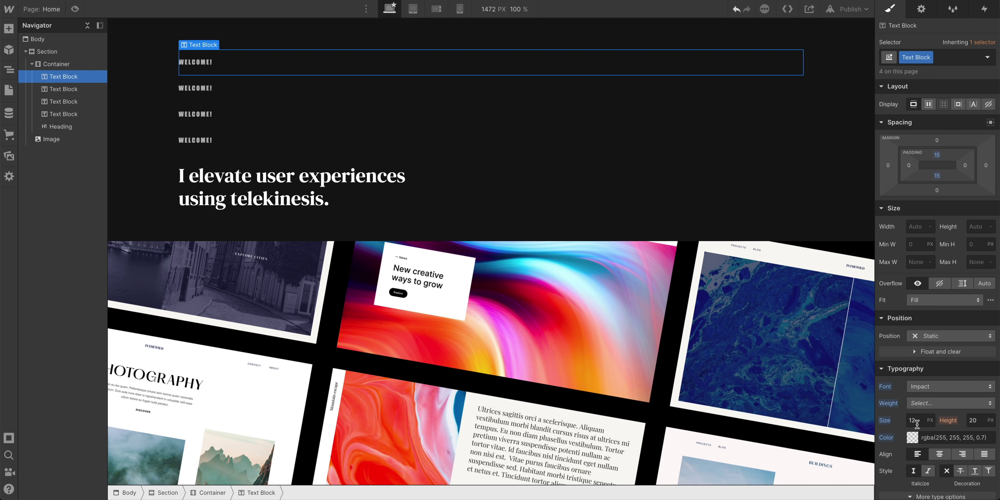
drag(917, 424, 916, 418)
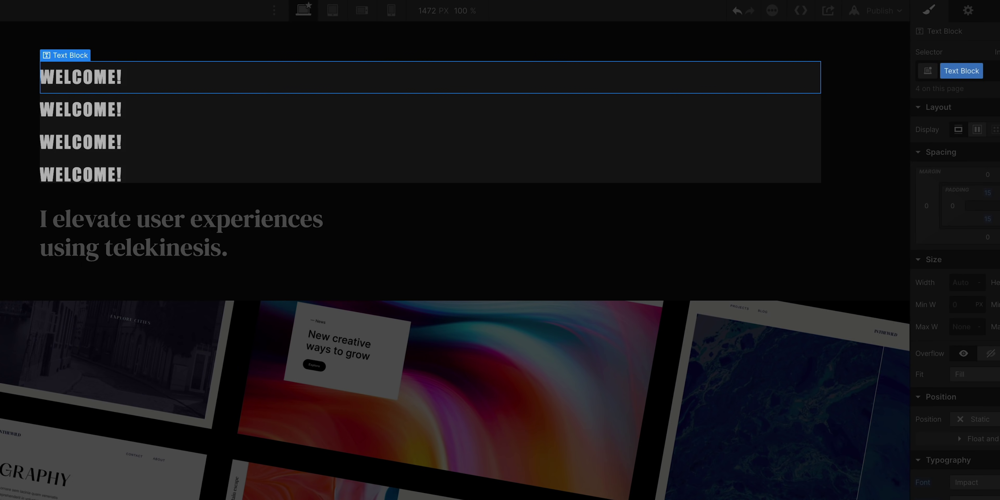
Step: Remove the custom font value from the Text Block class using the first WELCOME! text block
click(776, 108)
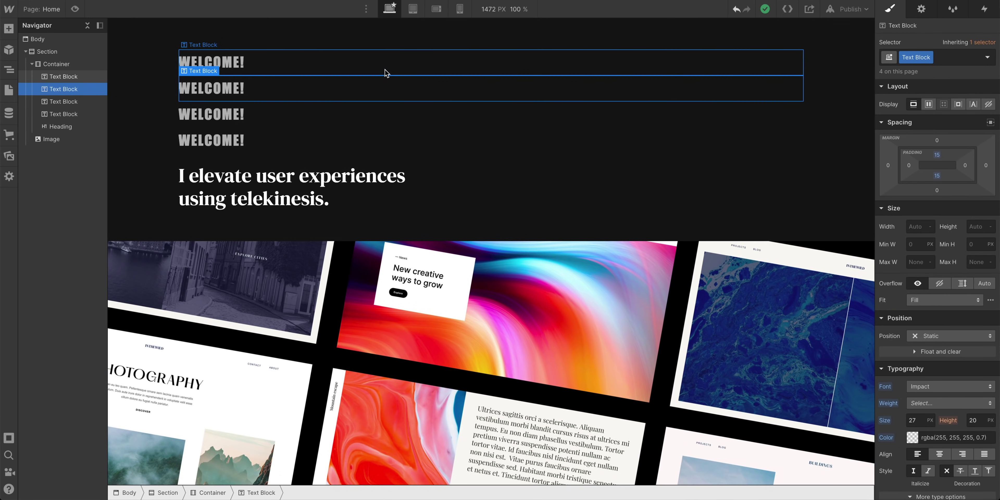
click(386, 72)
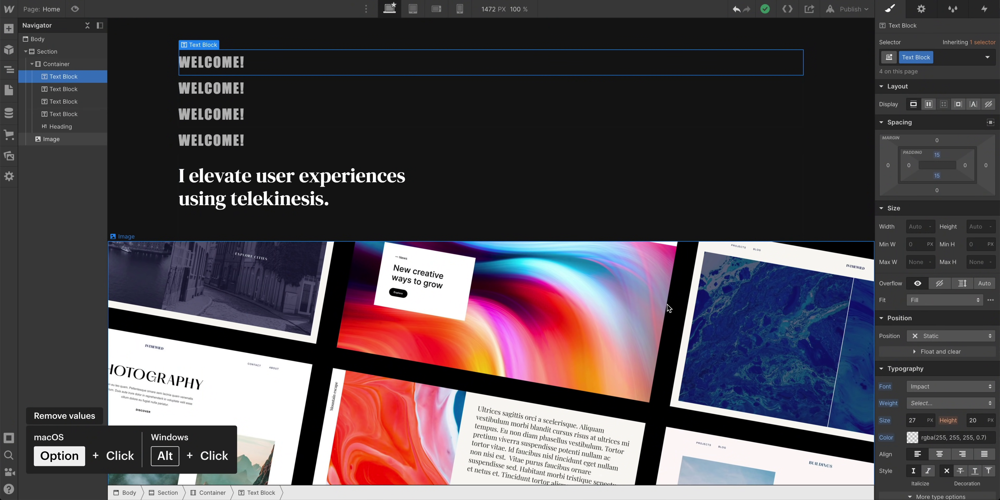
alt+click(889, 389)
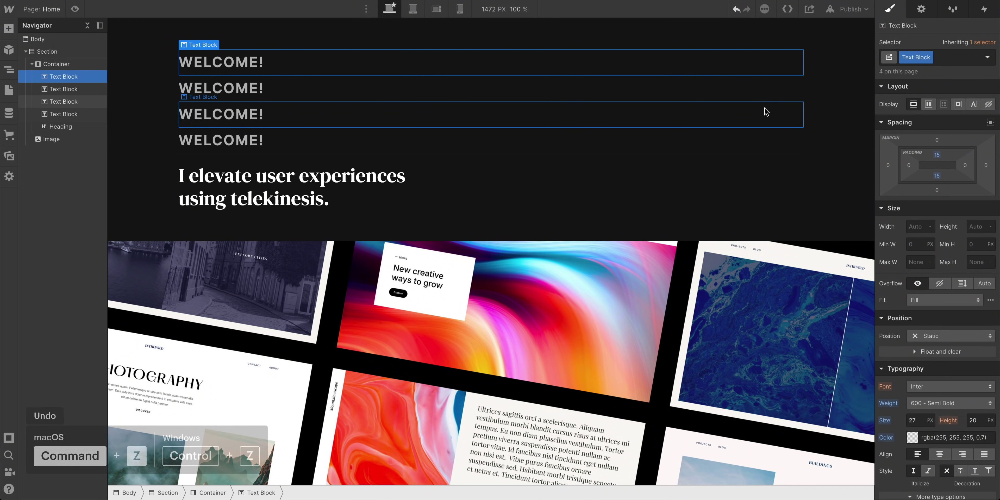
Step: Undo the Text Block style changes and the three pasted duplicates
key(ctrl+z)
key(ctrl+z)
key(ctrl+z)
key(ctrl+z)
key(ctrl+z)
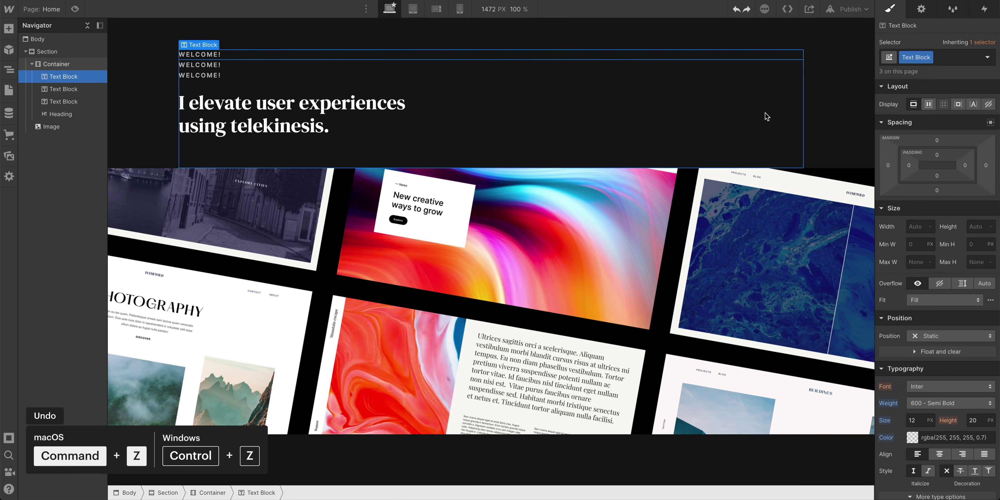
key(ctrl+z)
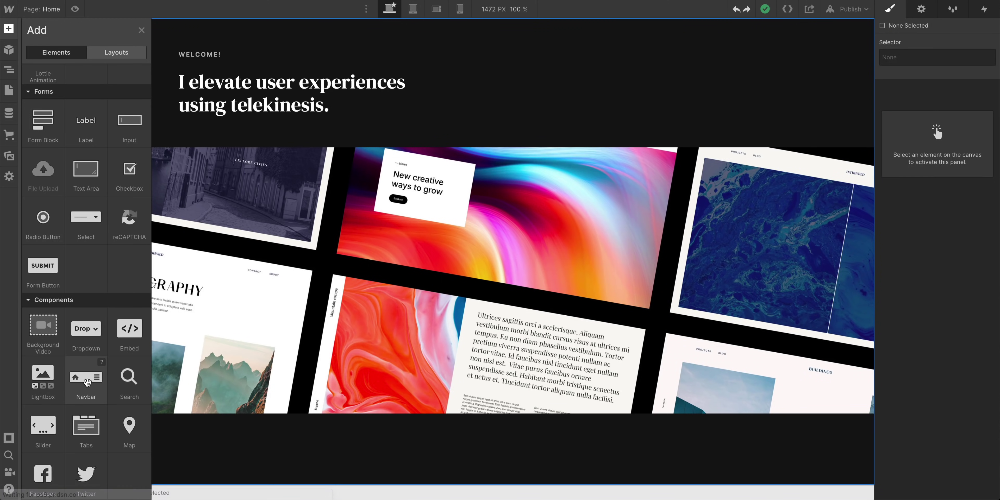
Step: Add a Navbar at the top of the page body and apply the existing Container class to its inner container
drag(87, 382, 48, 50)
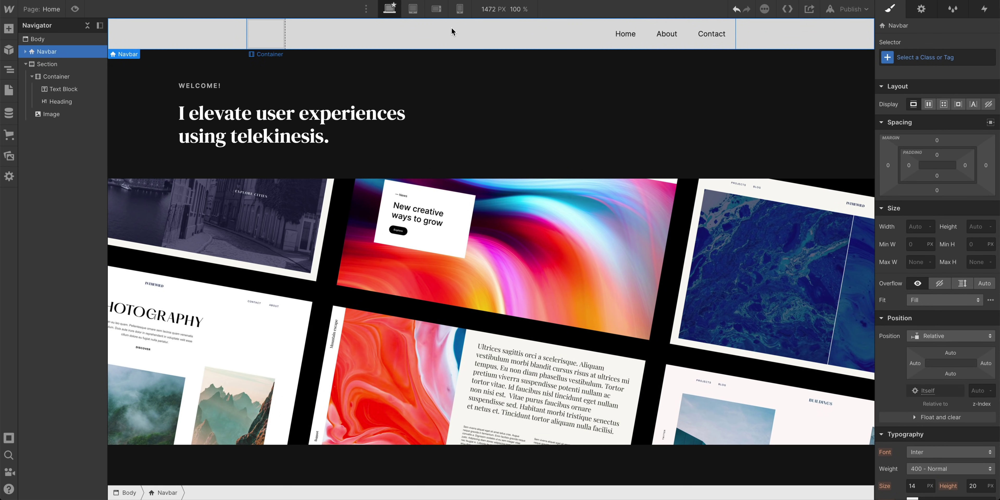
click(391, 40)
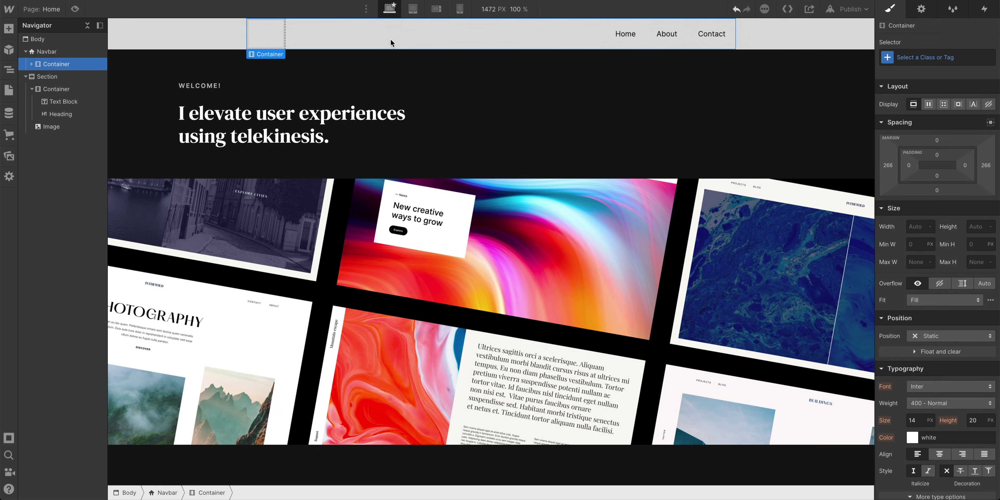
click(547, 125)
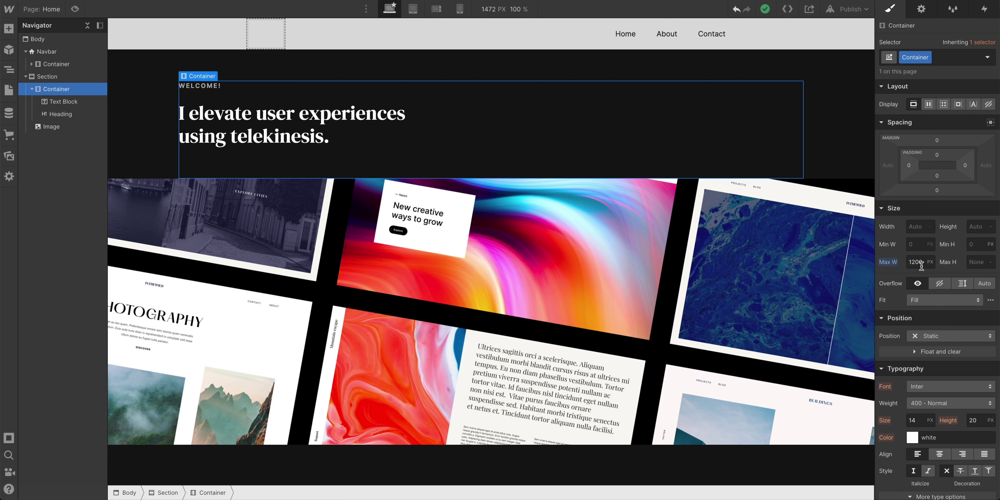
click(520, 39)
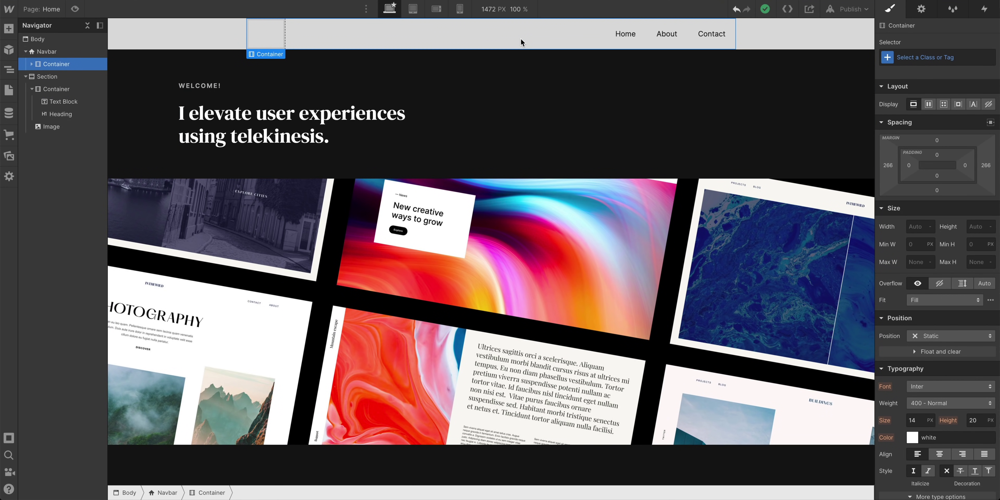
click(933, 57)
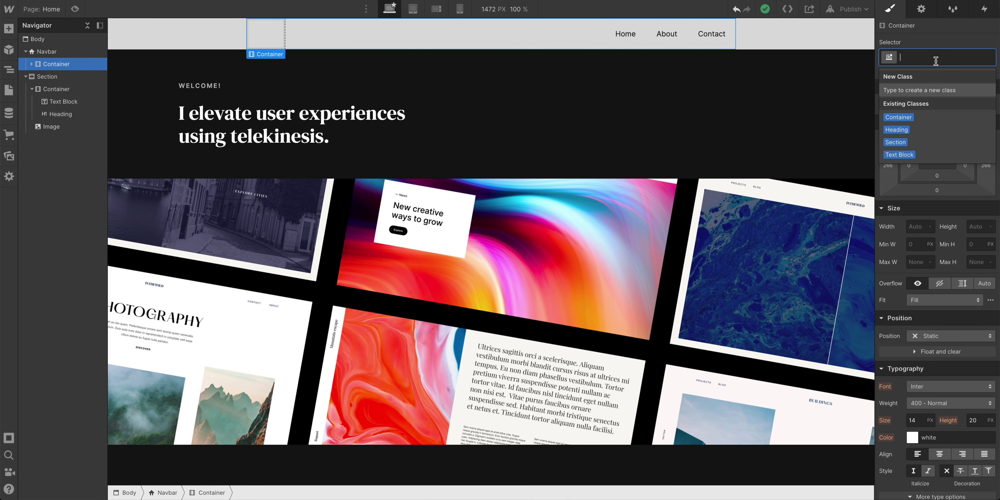
click(897, 117)
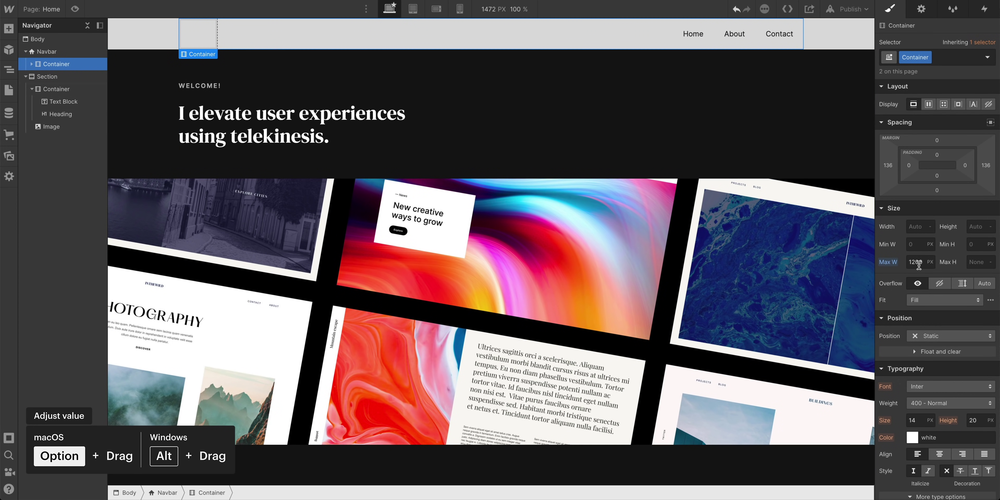
Step: Try reducing the shared Container class's maximum width to 1155 px and below, and set it back to 1200 px
drag(917, 265, 777, 167)
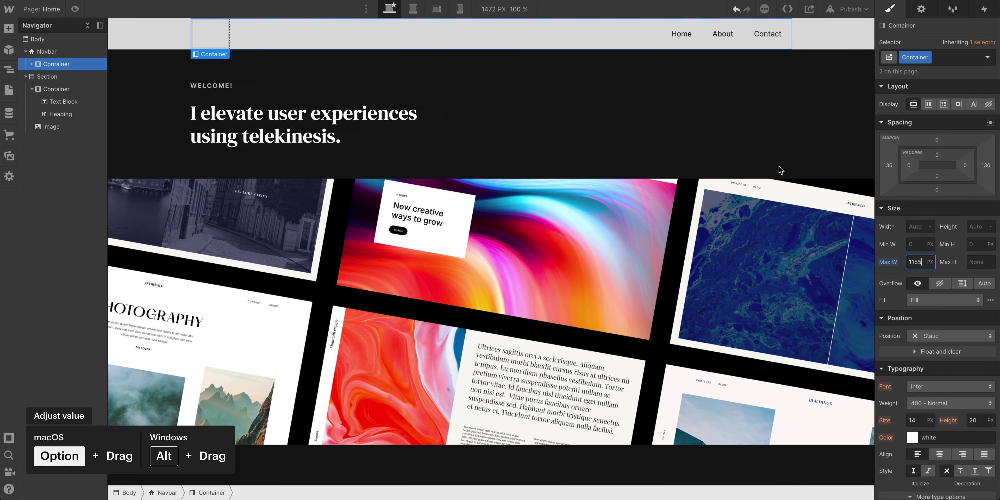
click(622, 98)
click(912, 261)
key(Down)
key(Down)
key(Down)
key(Down)
key(Down)
key(Down)
key(Down)
key(Down)
key(Down)
key(Down)
key(Down)
key(Down)
key(Down)
key(Down)
key(Down)
key(Down)
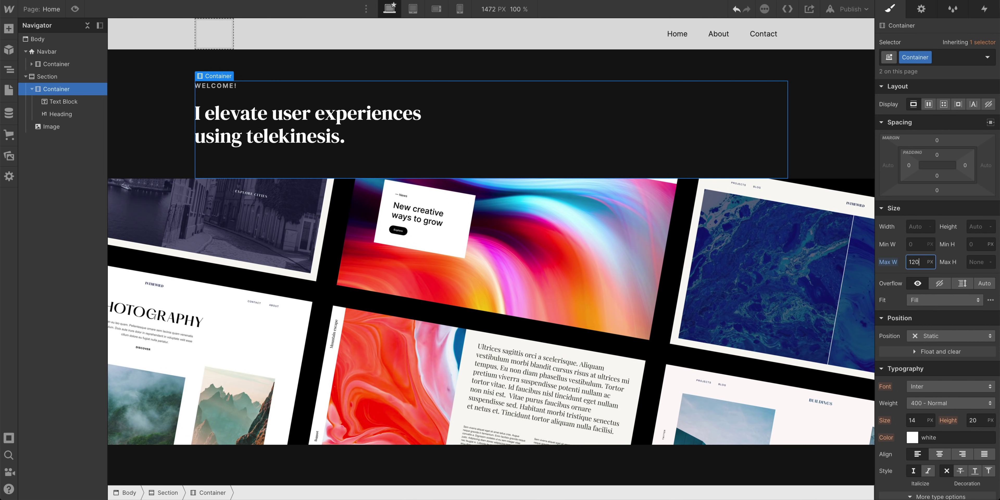
key(Return)
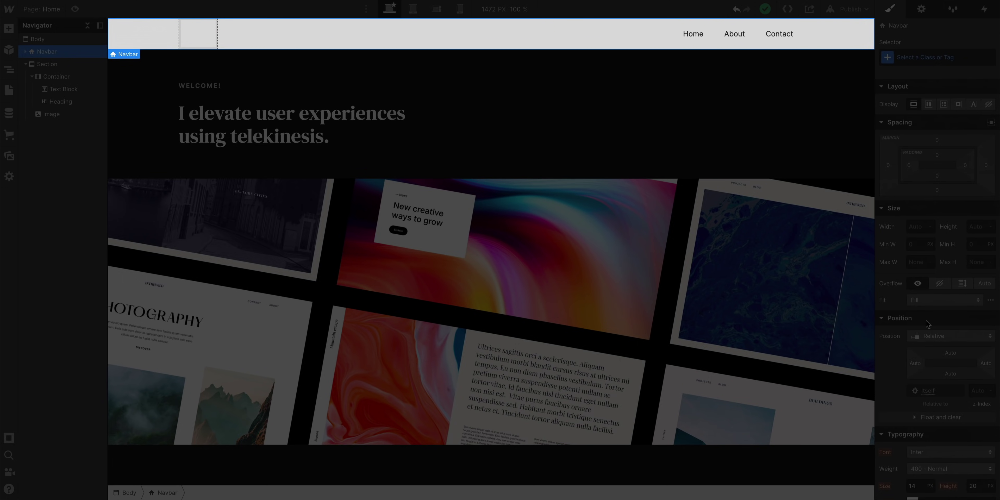
Step: Set the Navbar's background color to black
scroll(927, 323, down, 8)
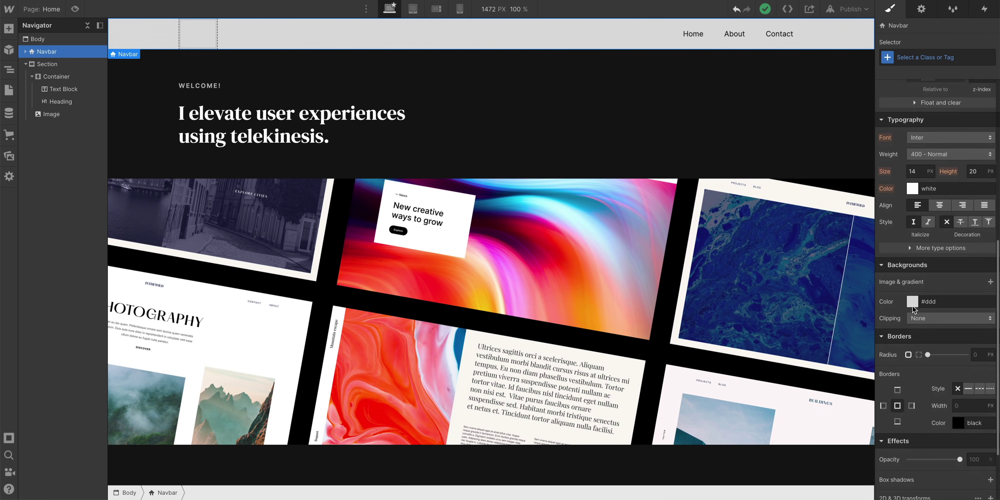
click(912, 301)
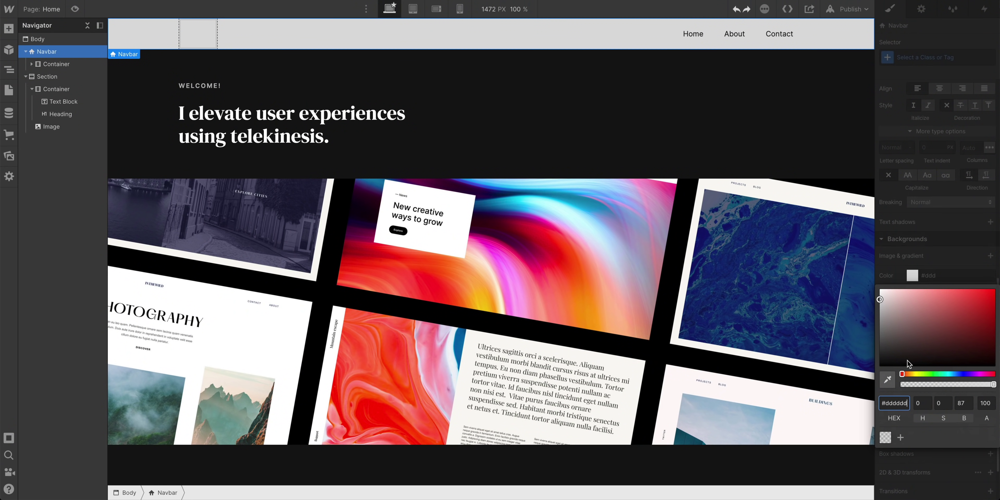
drag(909, 364, 859, 387)
click(934, 267)
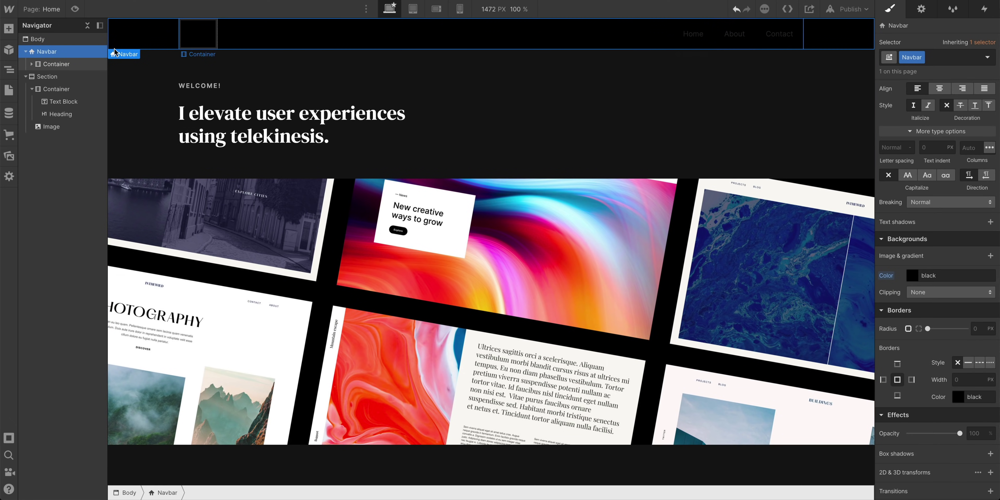
Step: Insert the Logo.svg asset into the navbar's Brand element and scale it down to fit within the bar
click(9, 156)
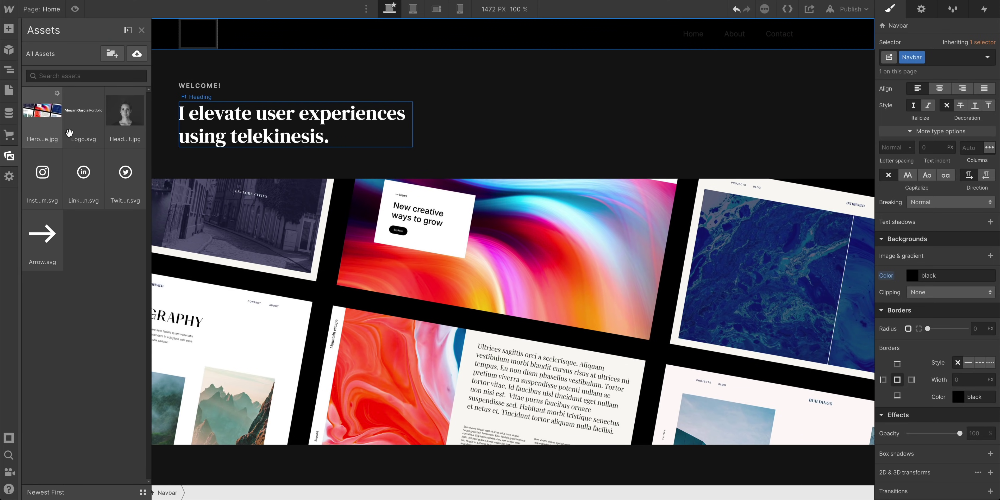
drag(78, 121, 195, 29)
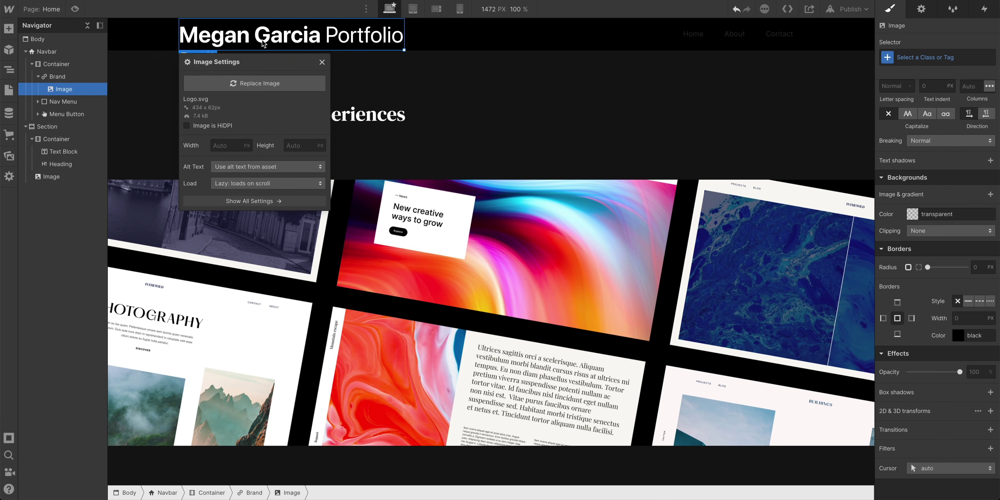
drag(404, 50, 311, 31)
click(321, 43)
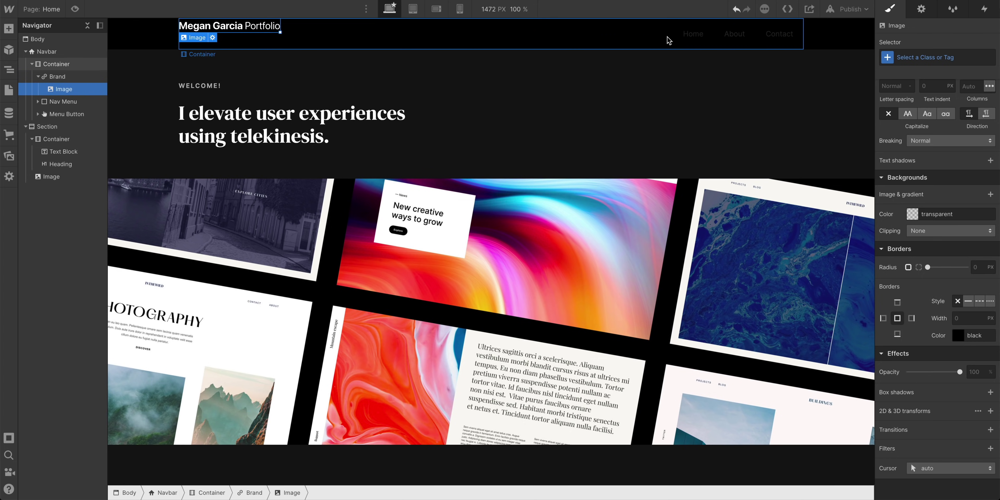
Step: Set the top and bottom padding of the navbar's Brand link to 16 px
click(65, 73)
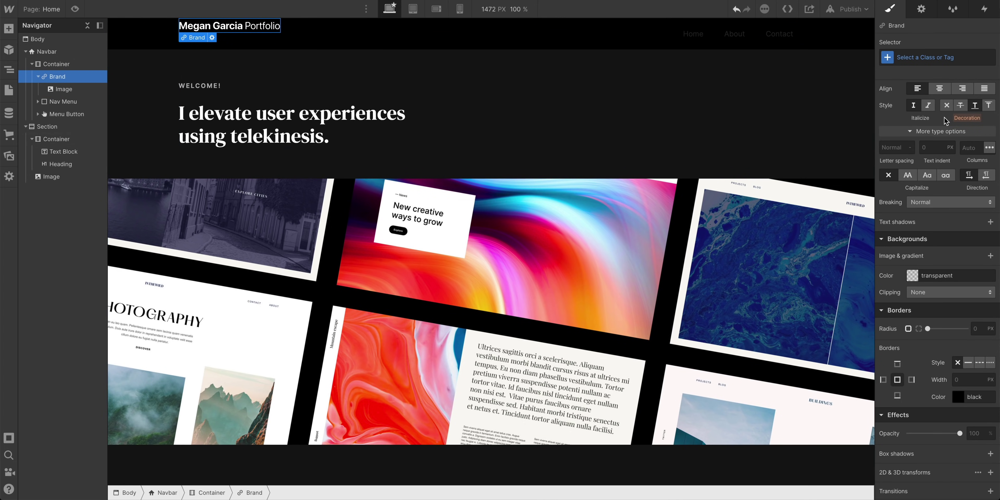
drag(944, 155, 942, 159)
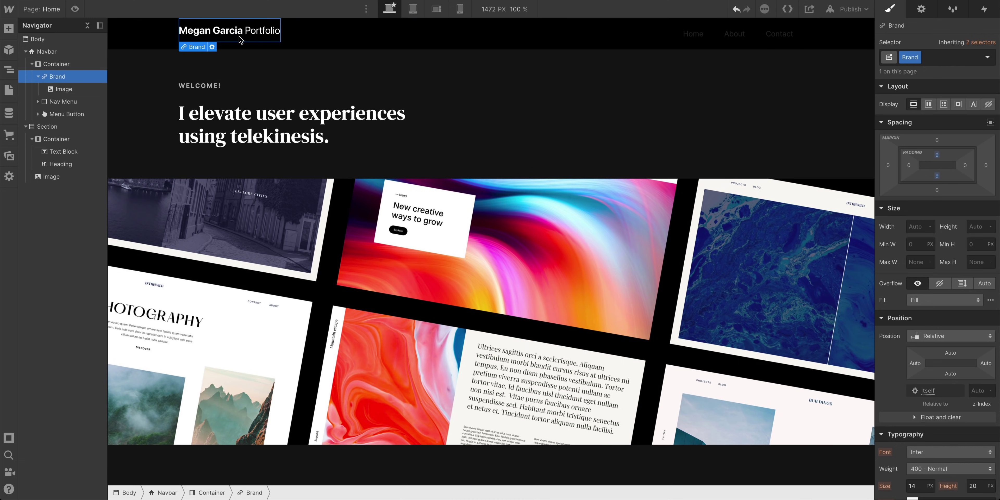
drag(945, 153, 942, 155)
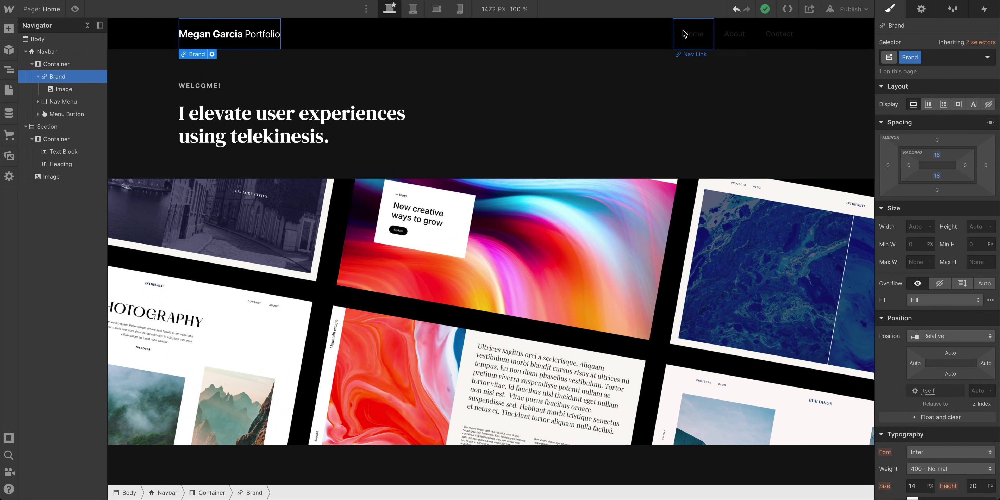
Step: Set the Home nav link's text color to white (#ffffff)
click(685, 34)
scroll(951, 314, down, 5)
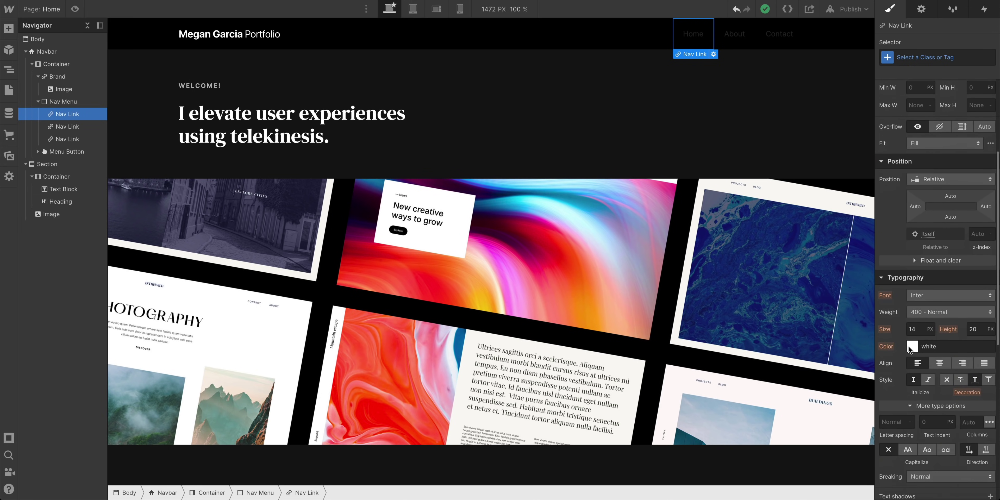
click(913, 346)
click(938, 211)
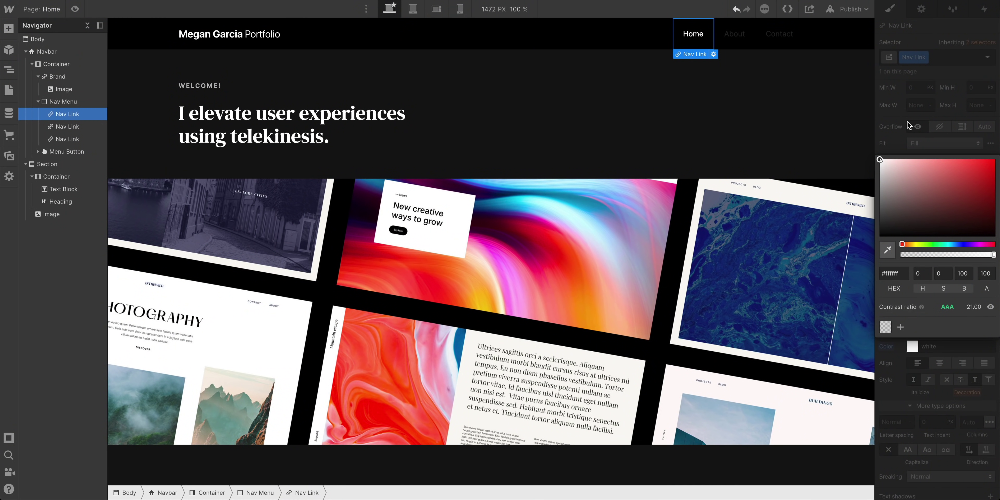
click(908, 125)
Step: Apply the existing Nav Link class to the About and Contact links
click(738, 34)
click(931, 54)
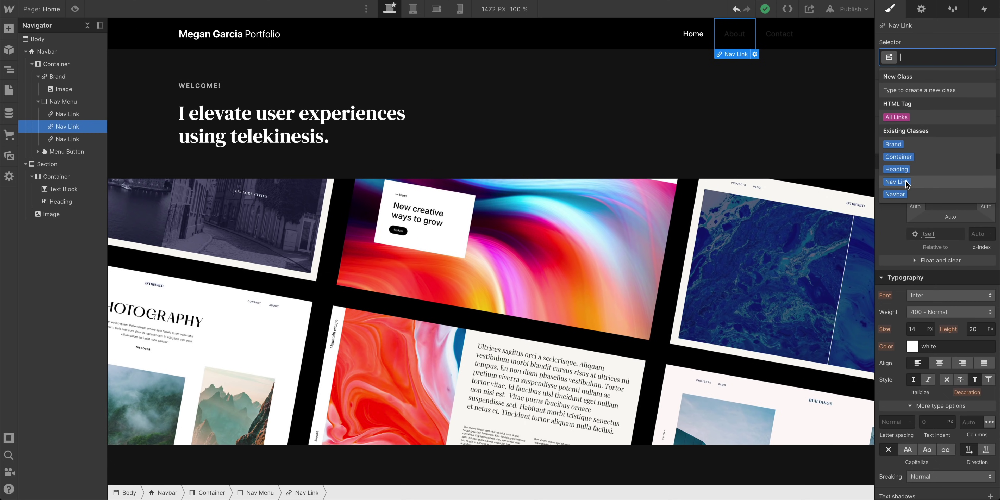
click(897, 182)
click(695, 44)
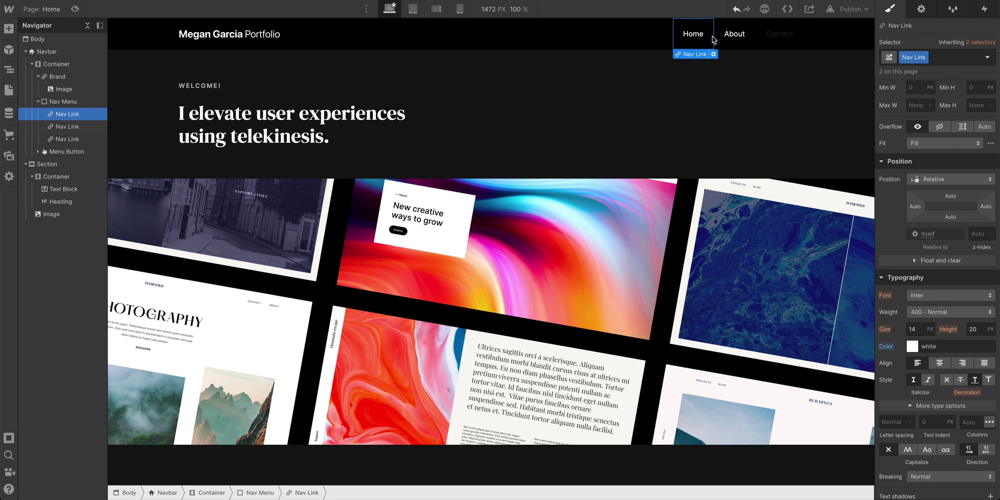
click(768, 44)
click(943, 57)
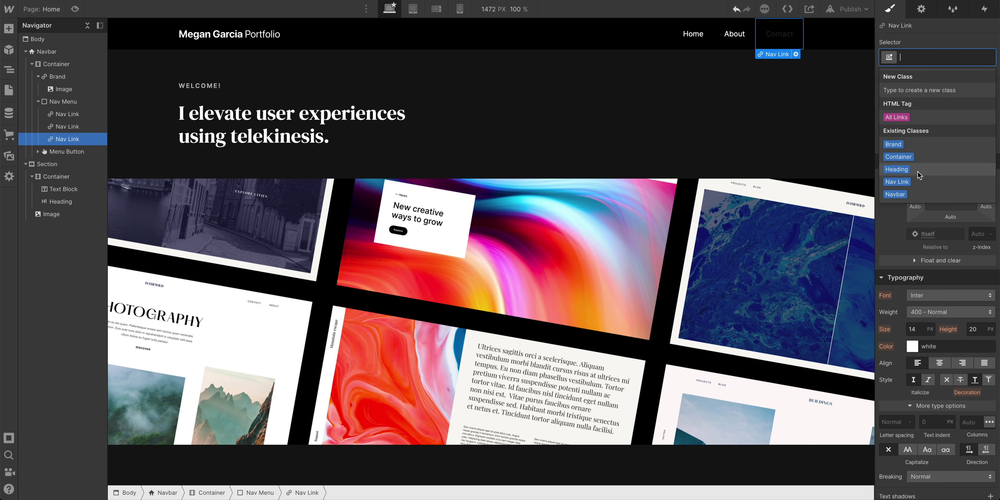
click(908, 196)
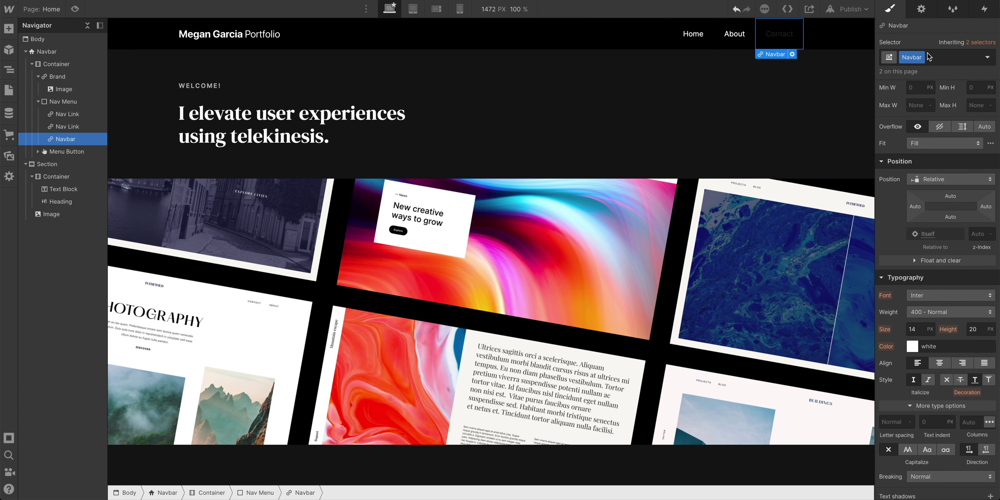
click(950, 56)
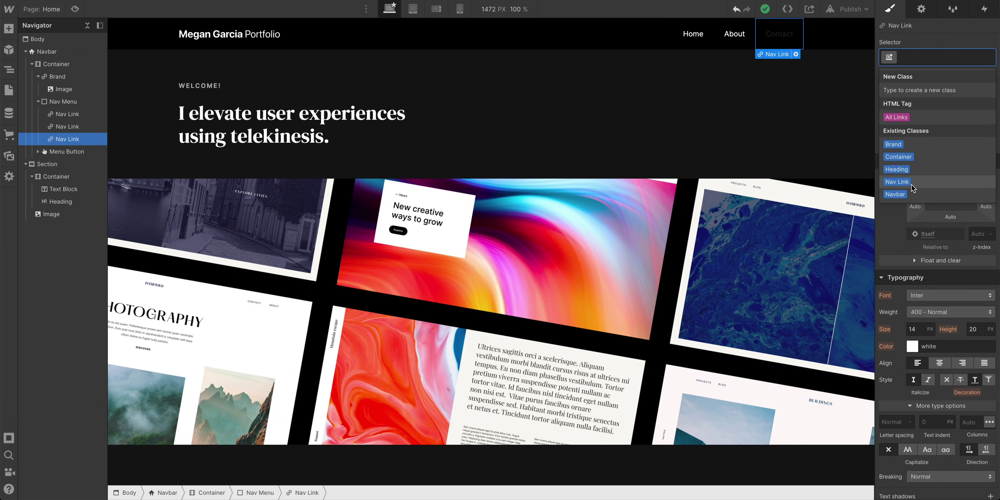
click(911, 188)
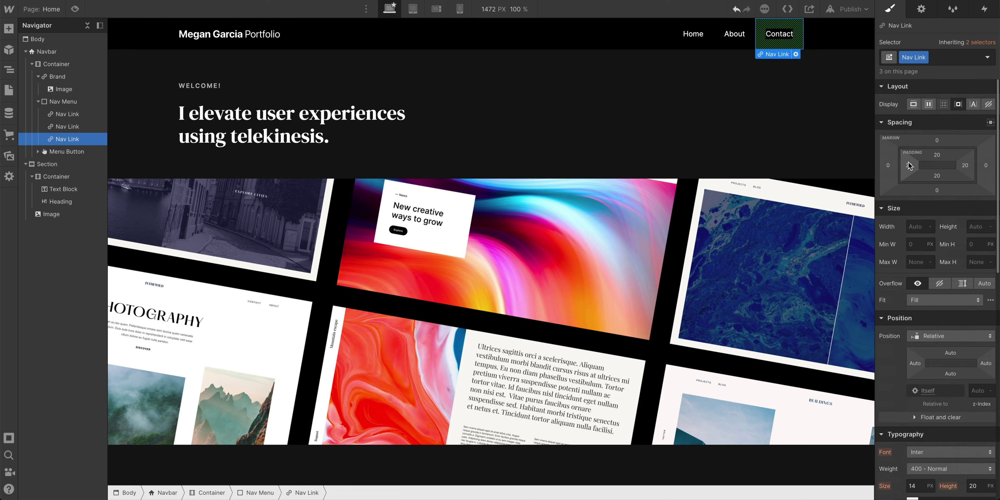
Step: Set the Nav Link class's left and right padding to 34 px
drag(908, 160, 890, 153)
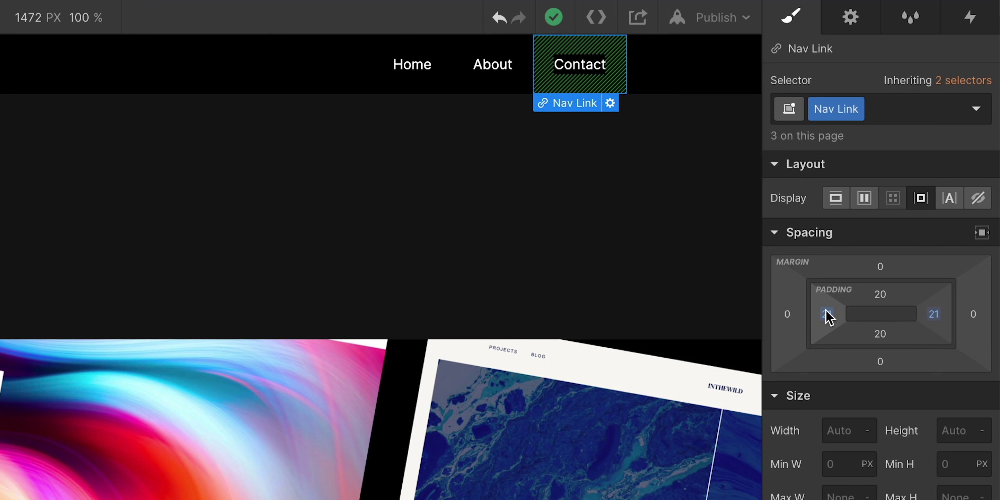
drag(837, 315, 846, 310)
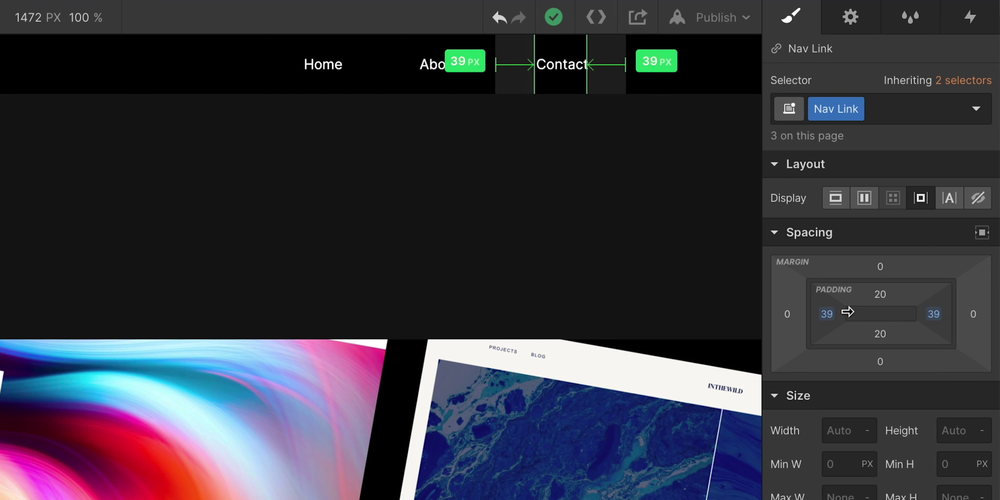
click(398, 63)
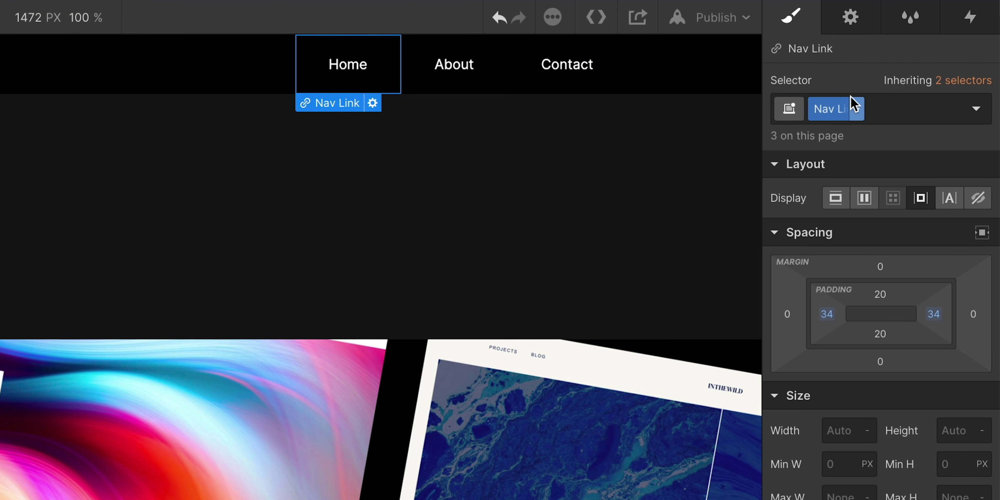
Step: Delete the About link and change the Home link's text to "Projects"
click(449, 83)
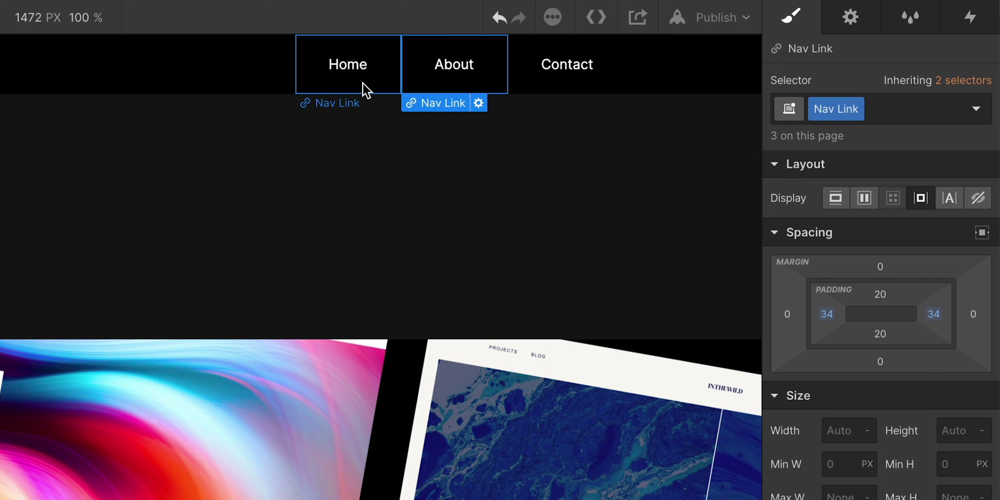
key(Delete)
double_click(470, 60)
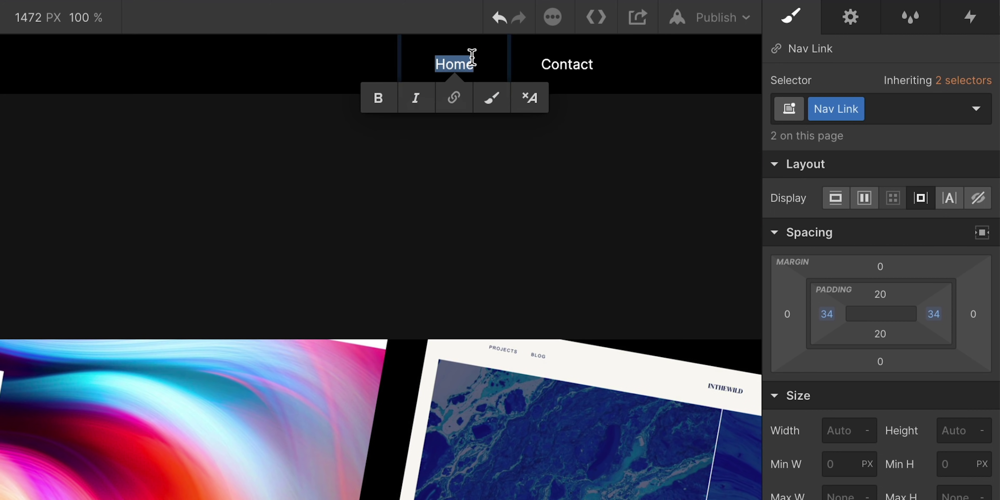
text(Projects)
key(Escape)
Step: Change the Contact link's text to "Say hi!" and label a duplicate of the Projects link "About me"
click(585, 65)
double_click(578, 60)
text(Say hi)
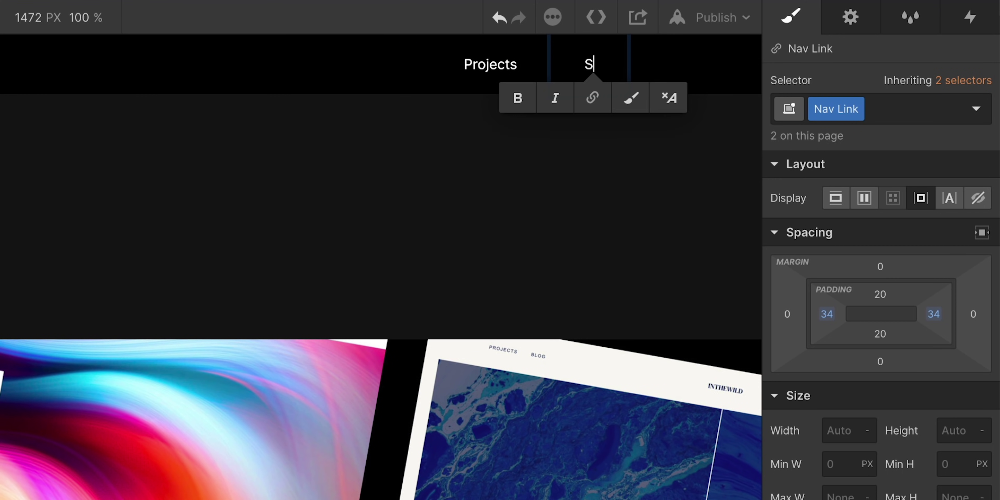
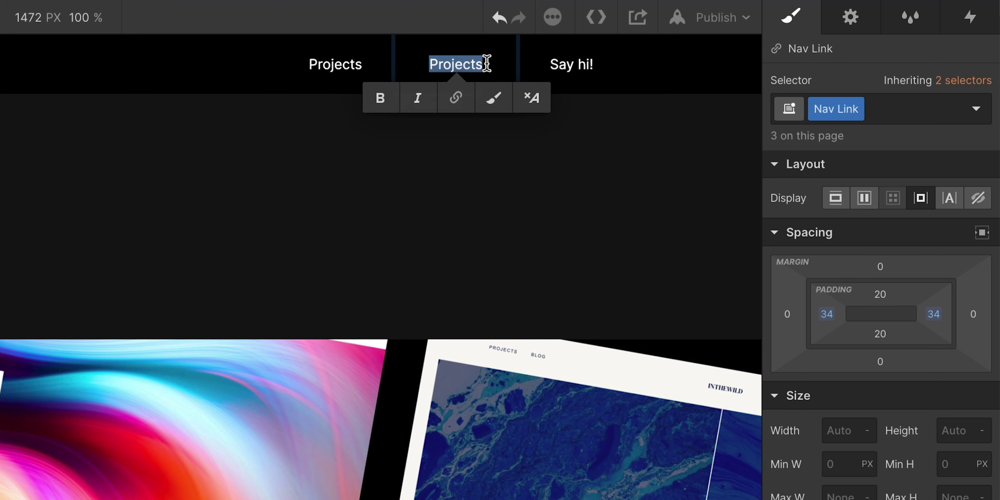
text(About me)
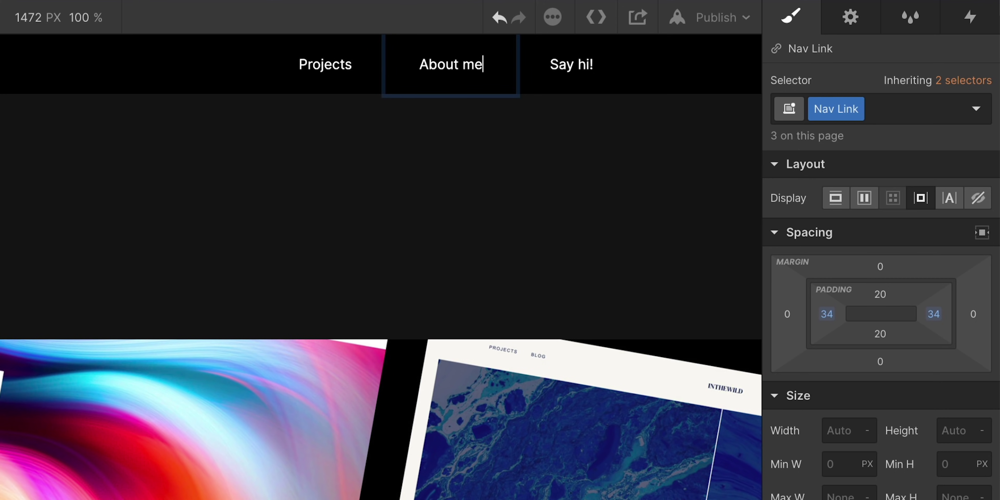
Step: Add a combo class named Button to the "Say hi!" nav link
click(592, 62)
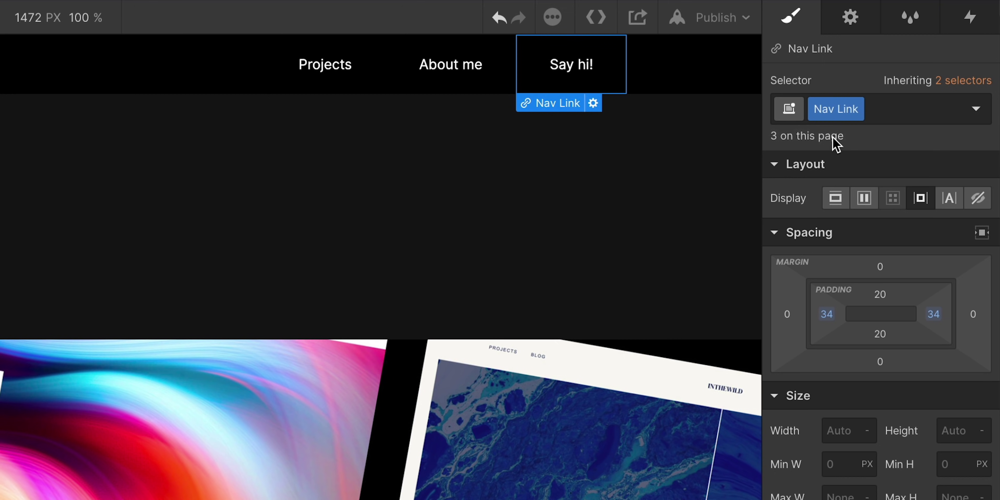
click(887, 113)
text(Bu)
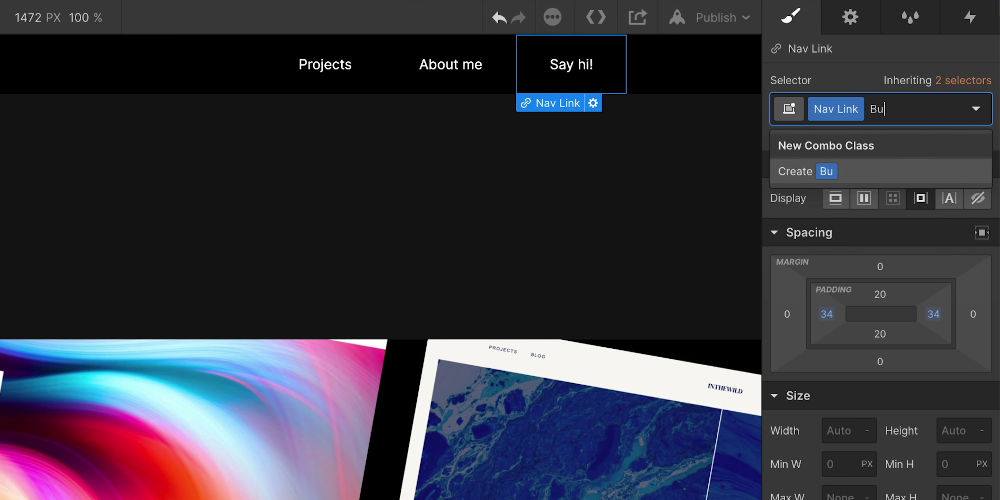
text(tton)
key(Return)
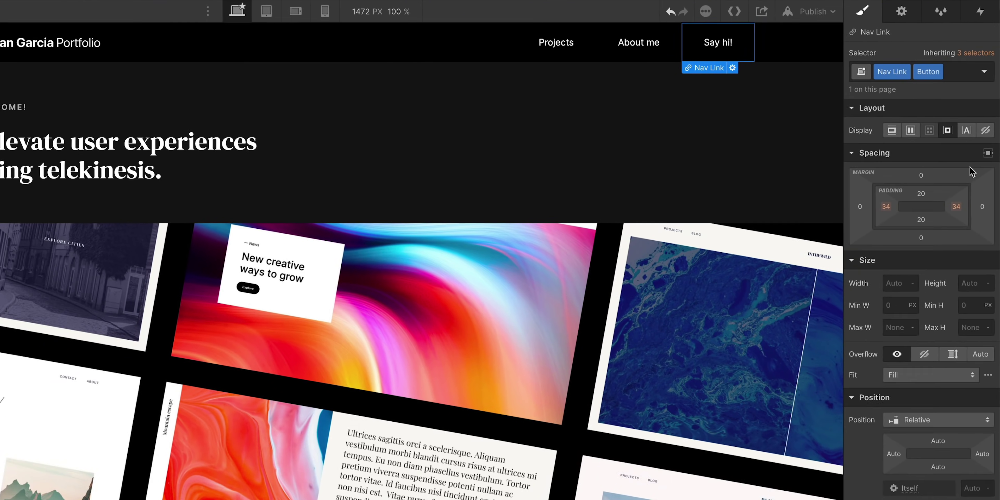
Step: Give the "Say hi!" button a white (#ffffff) background at 20% opacity
scroll(894, 336, down, 9)
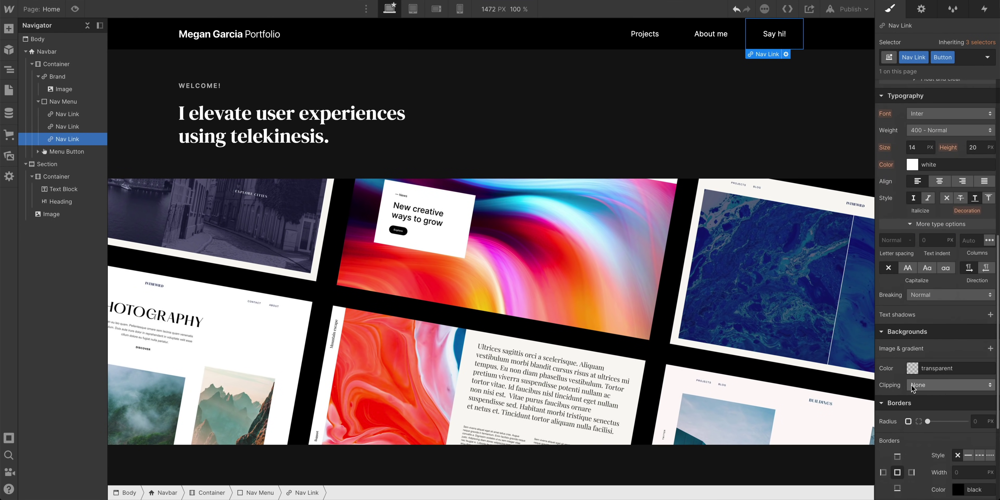
click(913, 369)
click(903, 230)
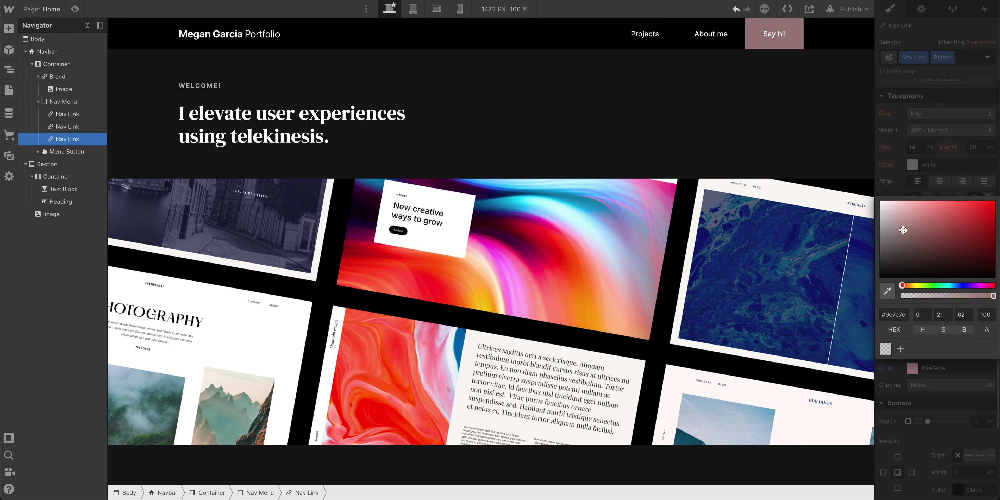
drag(902, 229, 880, 201)
drag(956, 297, 916, 295)
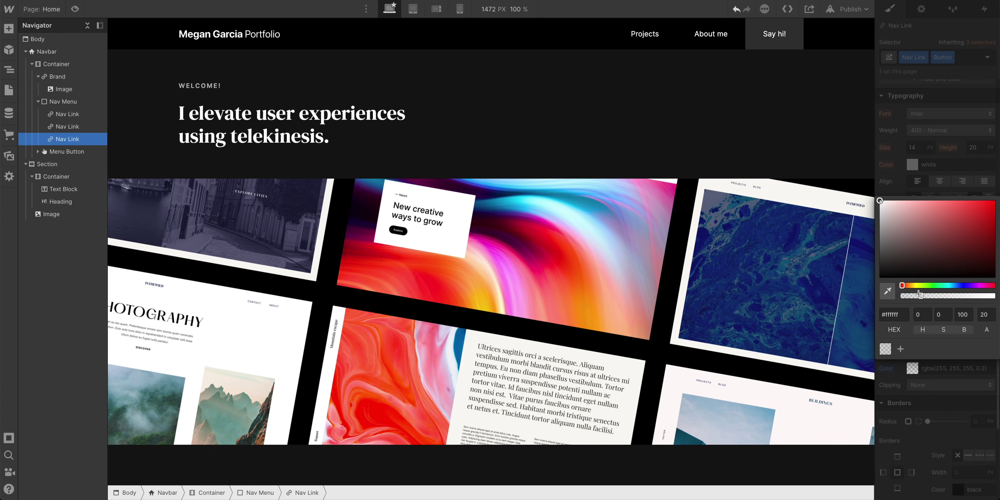
click(924, 171)
Step: Give the "Say hi!" button 8 px top and bottom padding, rounded corners and a 12 px top margin
scroll(943, 159, up, 8)
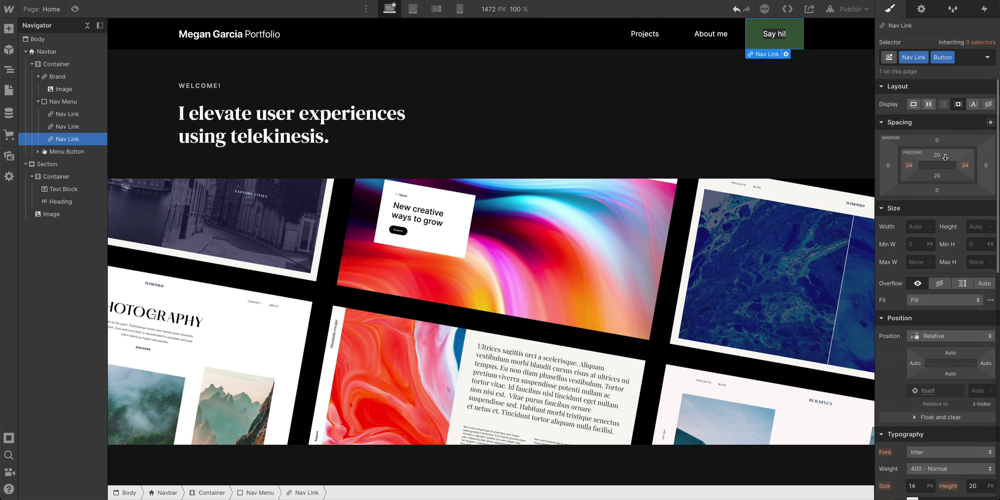
drag(945, 157, 917, 159)
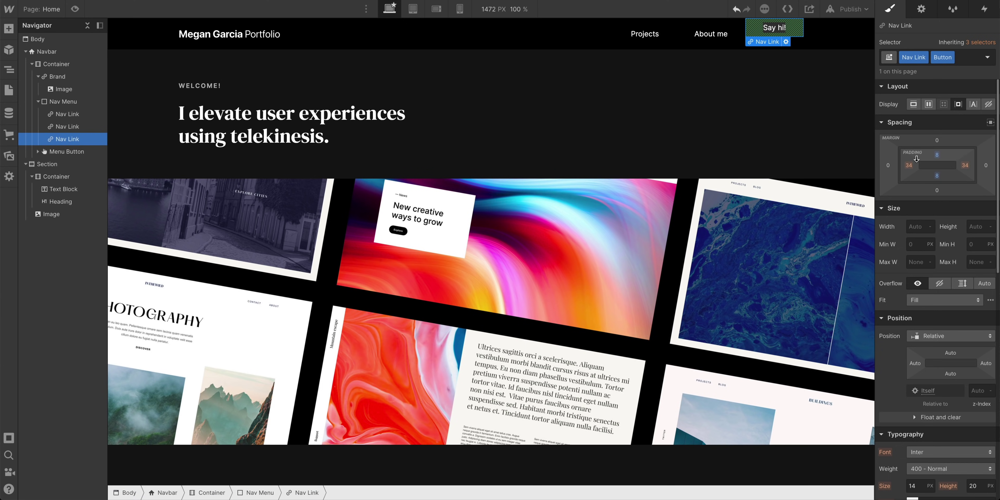
scroll(956, 263, down, 10)
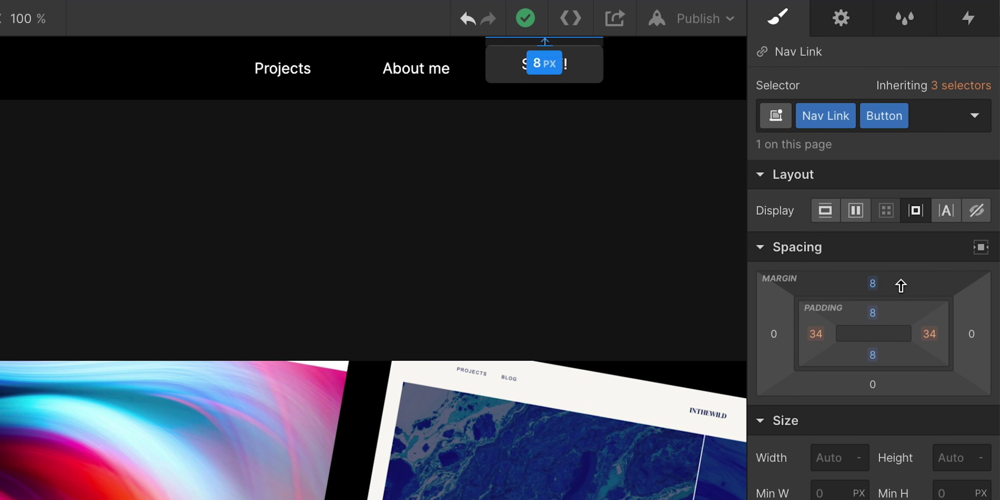
drag(900, 283, 901, 282)
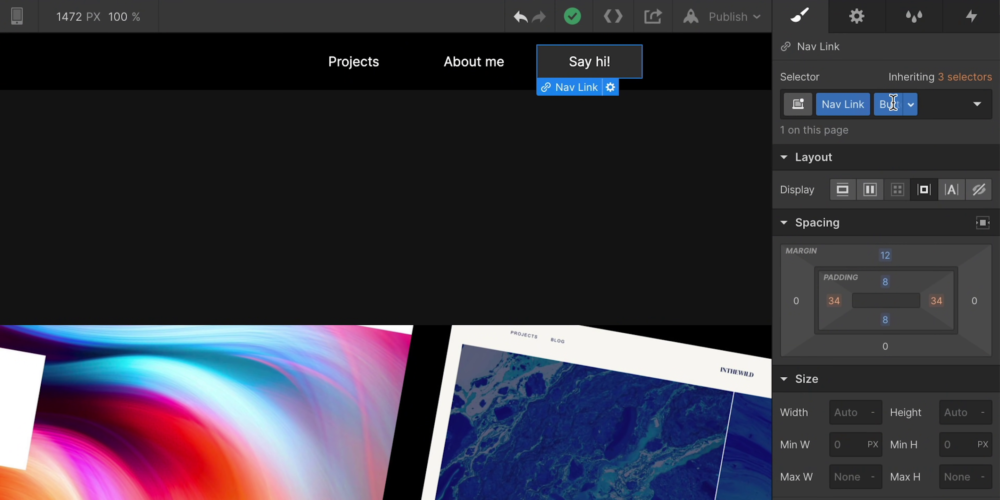
Step: Set the base Nav Link class's left and right padding to 20 px using the Projects link
click(449, 73)
click(376, 66)
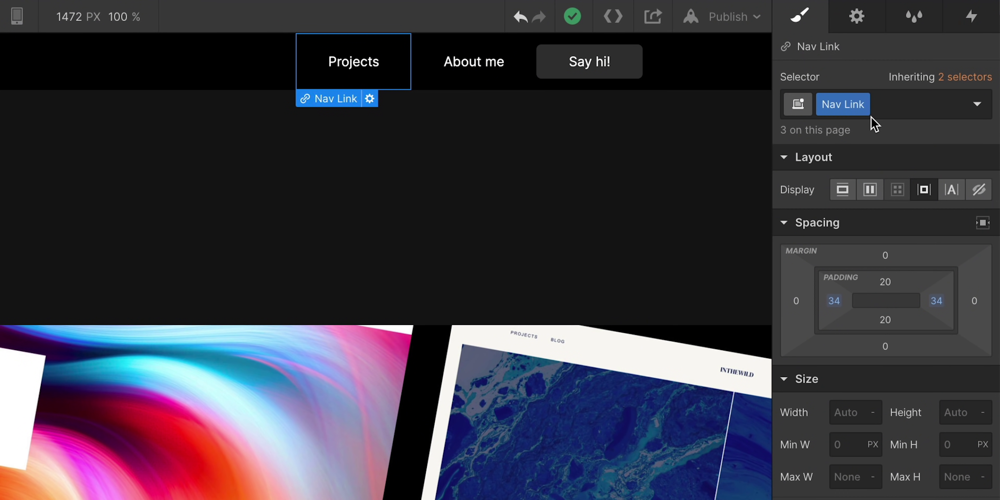
drag(846, 302, 828, 309)
Step: Check which class the "Say hi!" button inherits its left padding from and compare it with the "About me" link
click(598, 67)
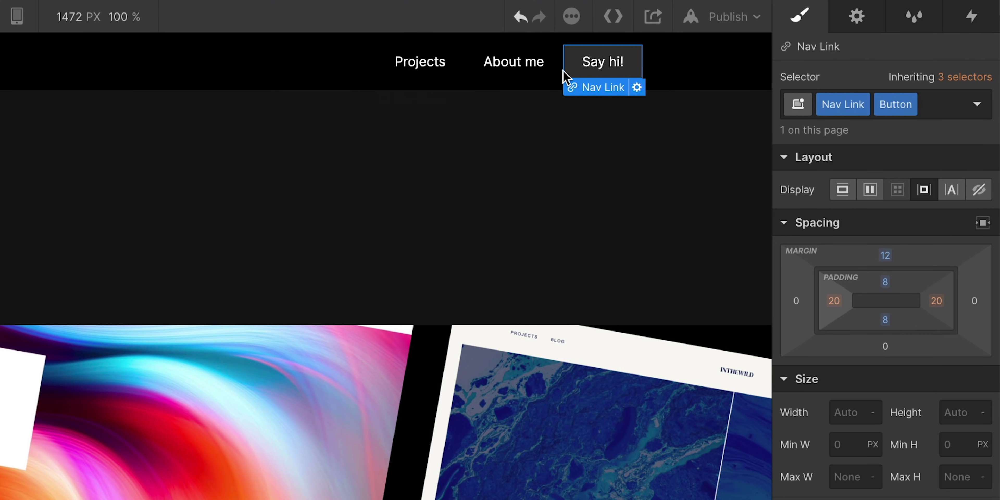
click(834, 302)
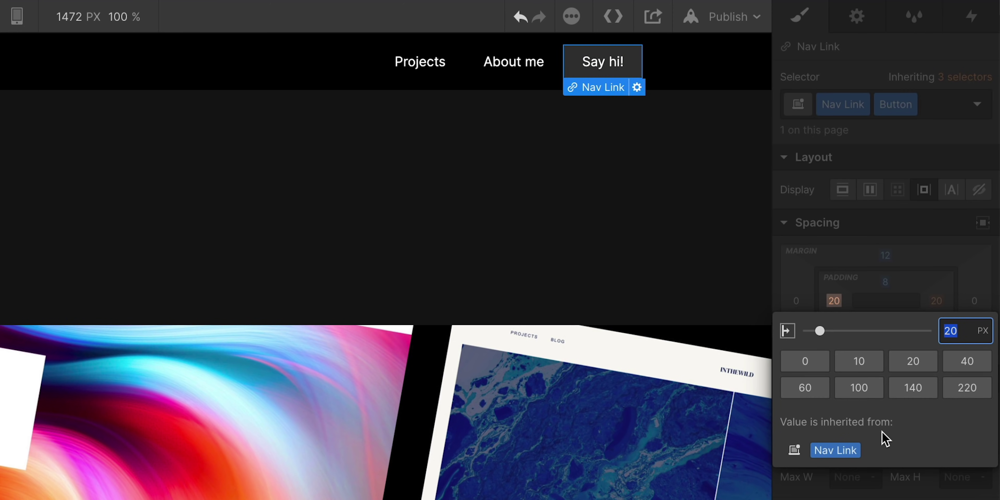
key(Escape)
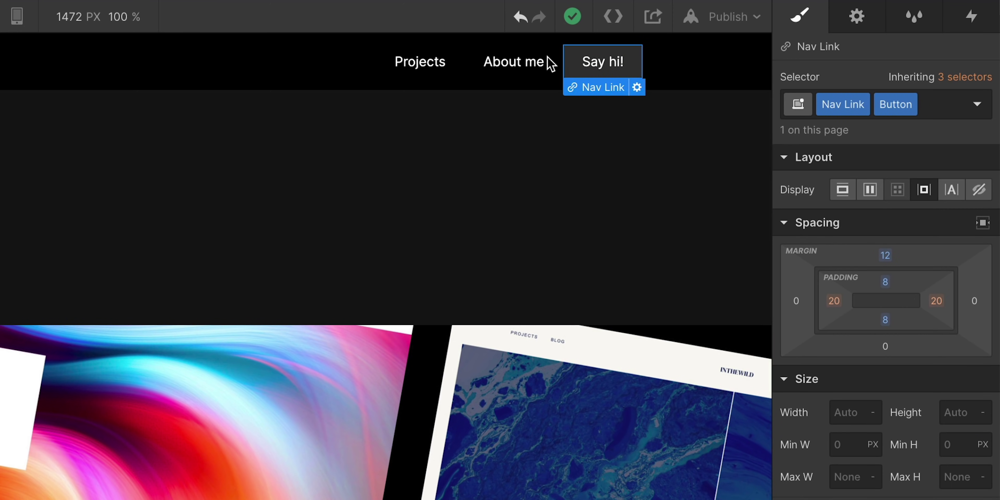
click(542, 62)
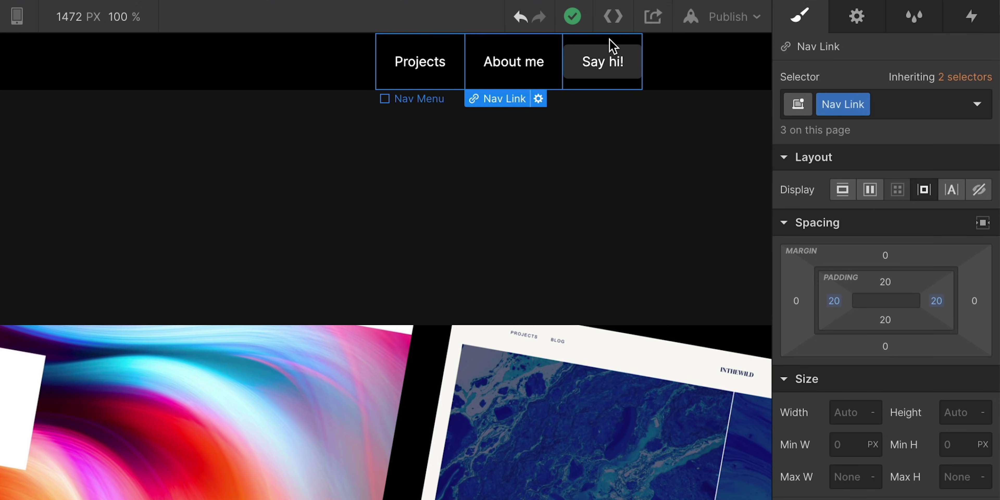
click(608, 50)
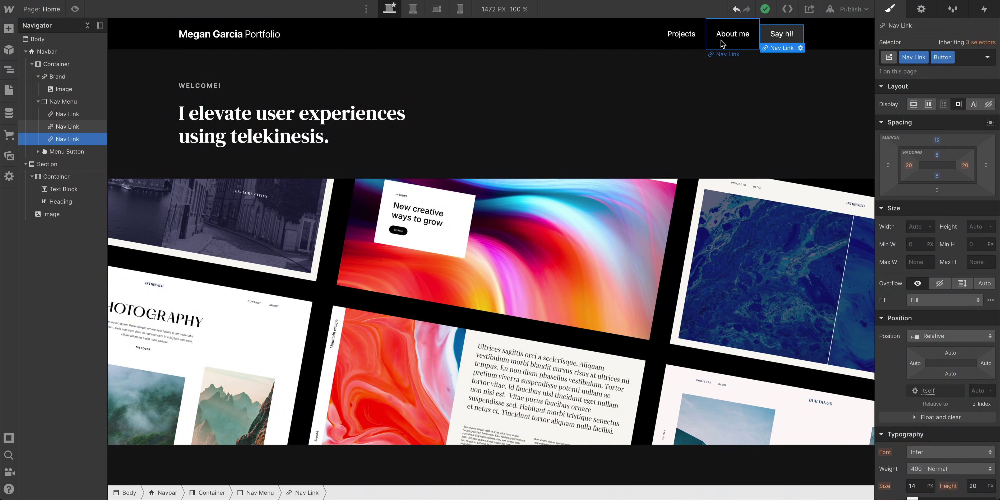
Step: Delete the "About me" link from the navigation menu
click(722, 42)
key(Delete)
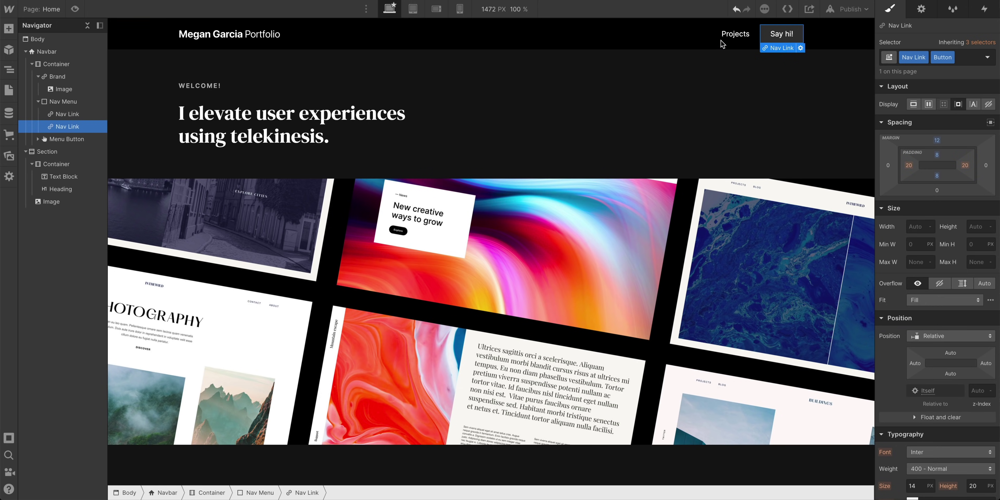
click(778, 33)
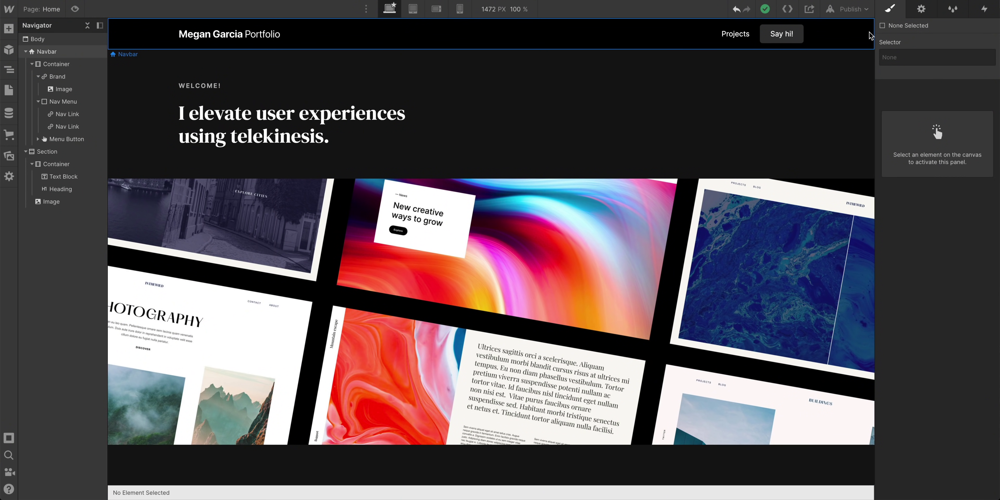
Step: Turn the whole Navbar into a symbol named "Navigation" and return to its instance on the page
click(869, 36)
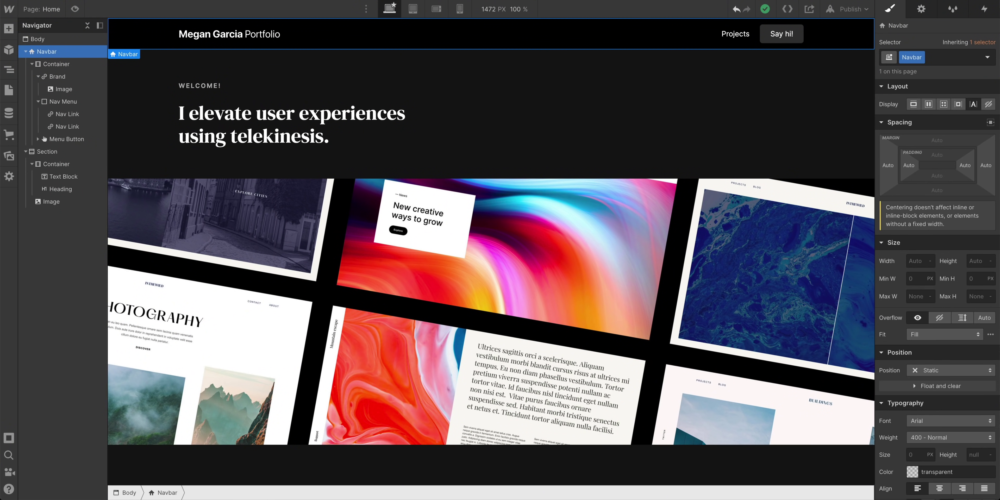
click(56, 102)
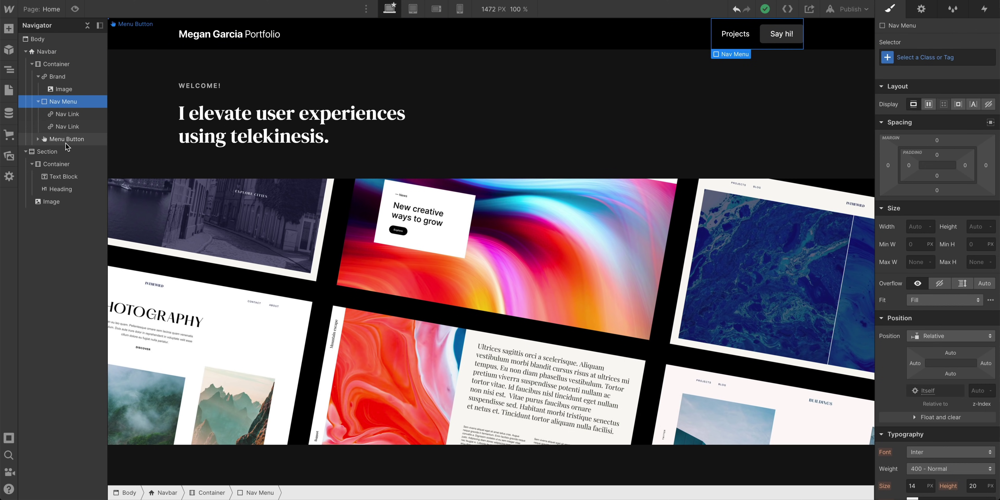
click(65, 142)
click(58, 51)
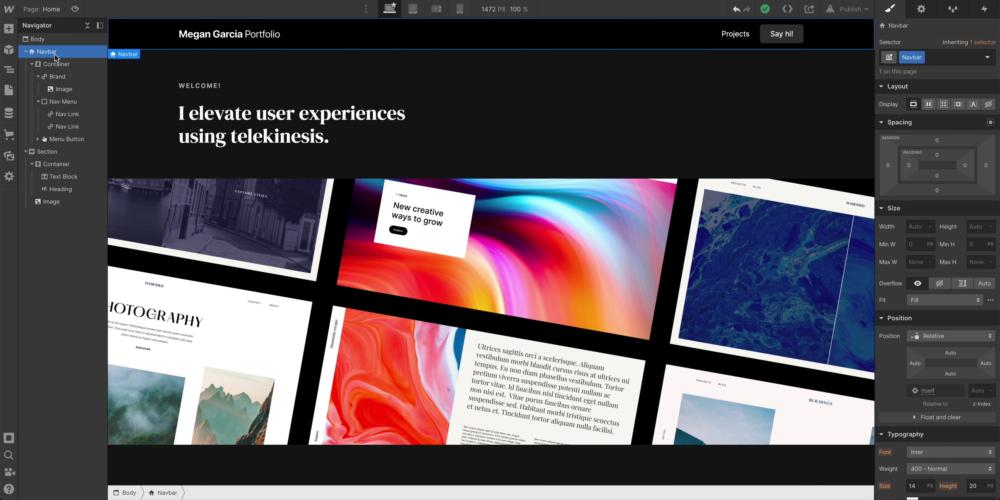
click(9, 52)
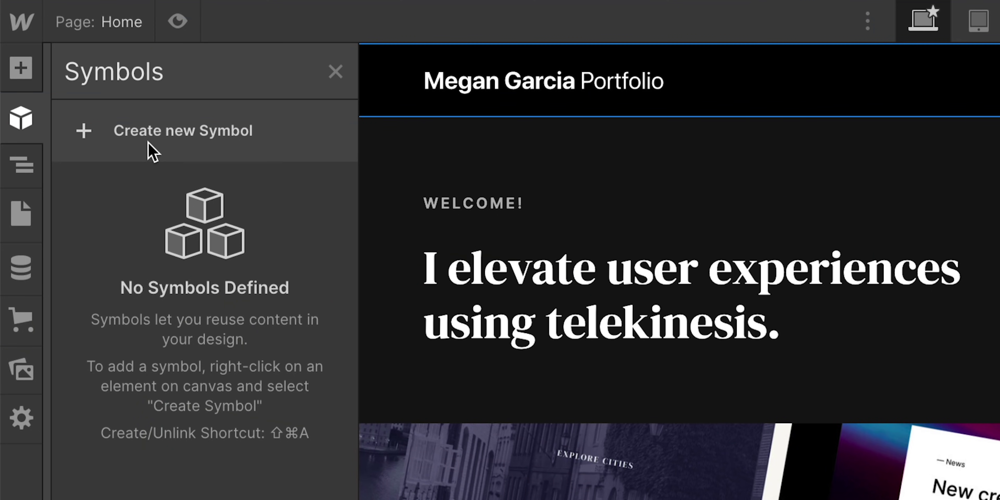
click(169, 147)
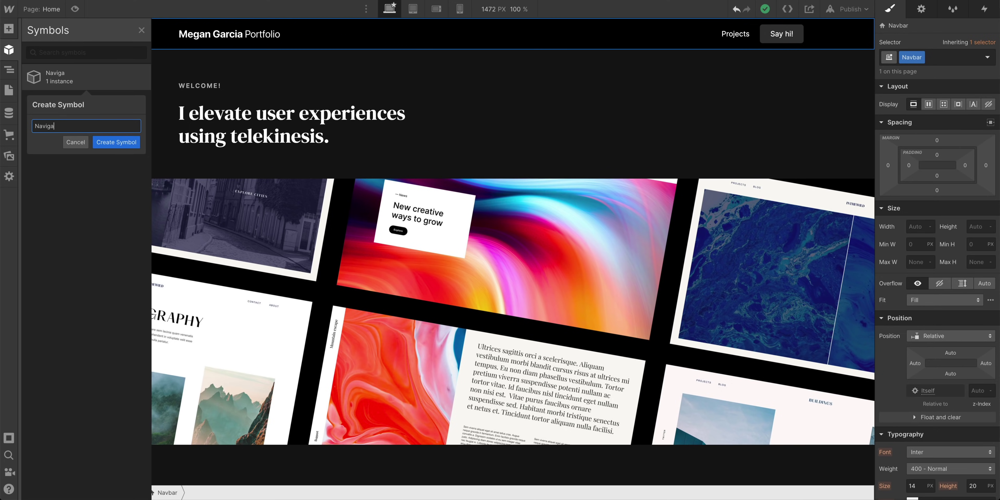
text(Navigation)
key(Return)
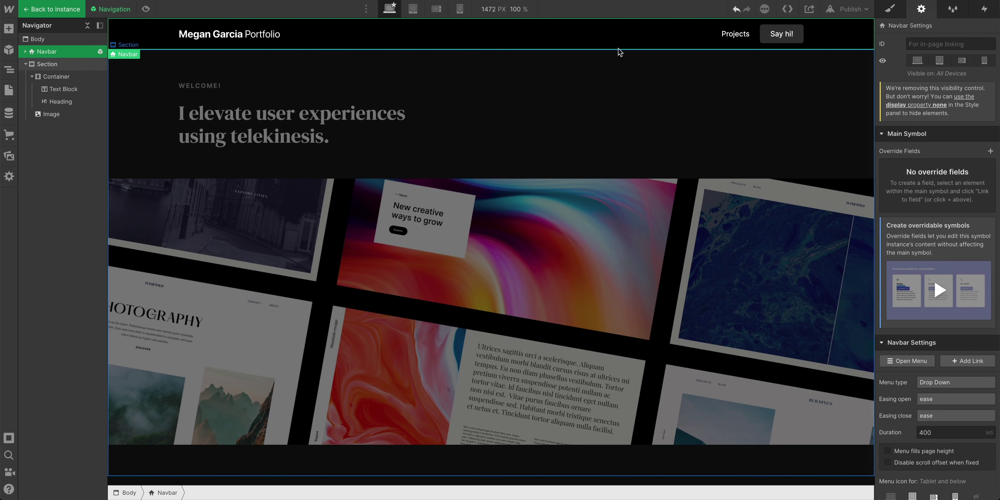
click(73, 12)
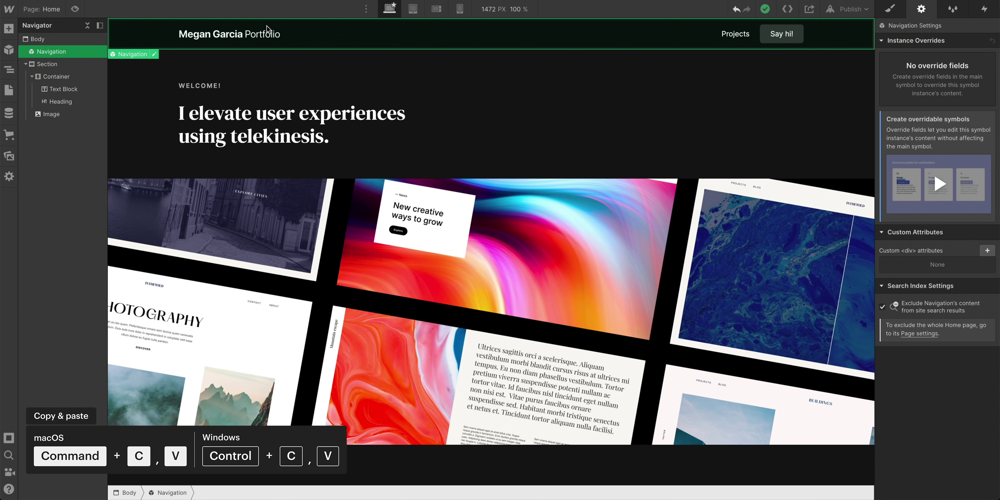
Step: Paste a second Navigation instance below the first and duplicate its "Projects" link three times inside the main symbol
key(super+v)
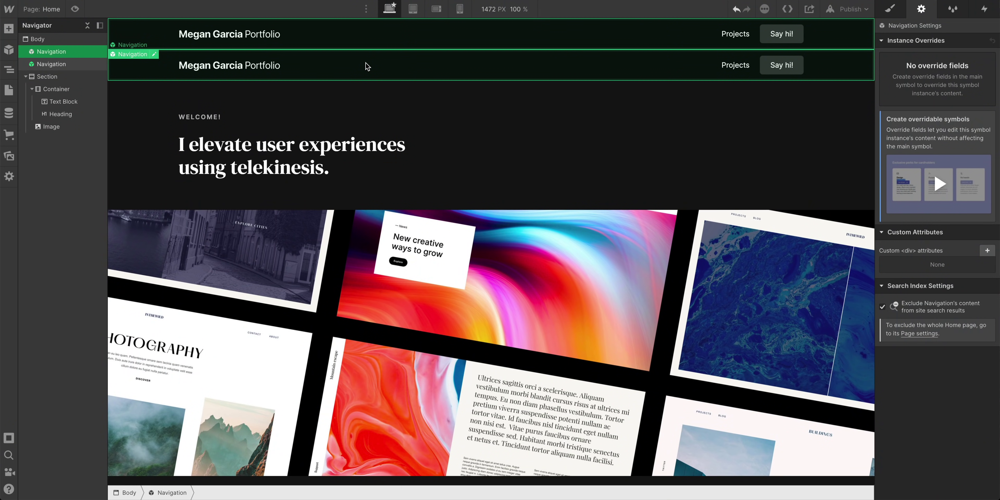
double_click(364, 65)
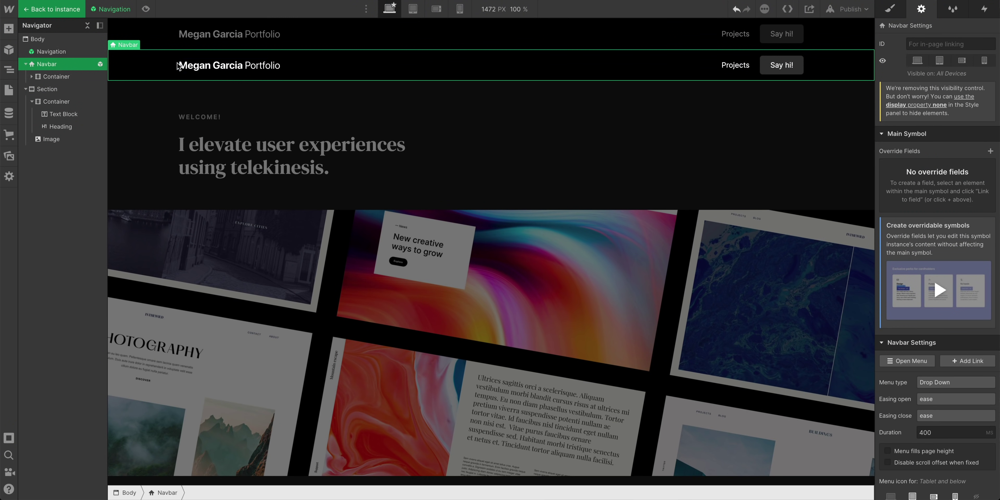
click(733, 62)
key(ctrl+d)
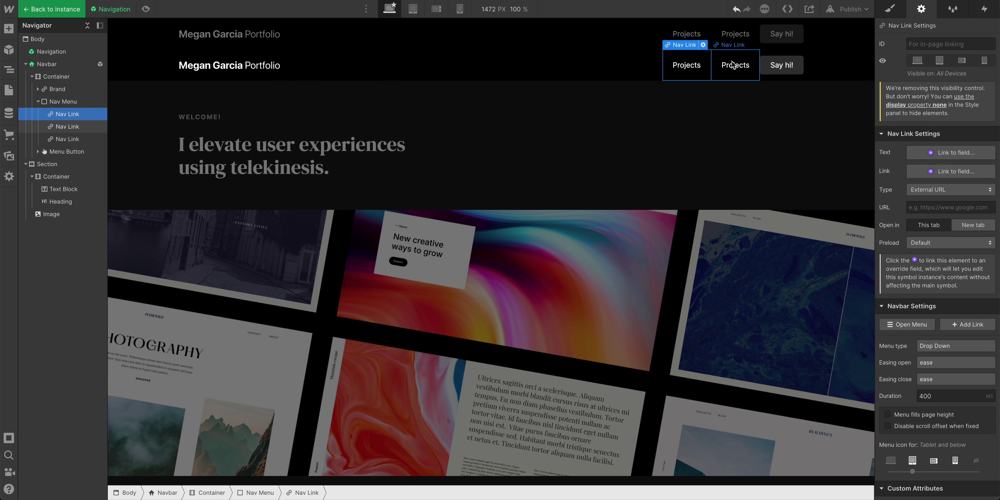
key(ctrl+d)
key(ctrl+d)
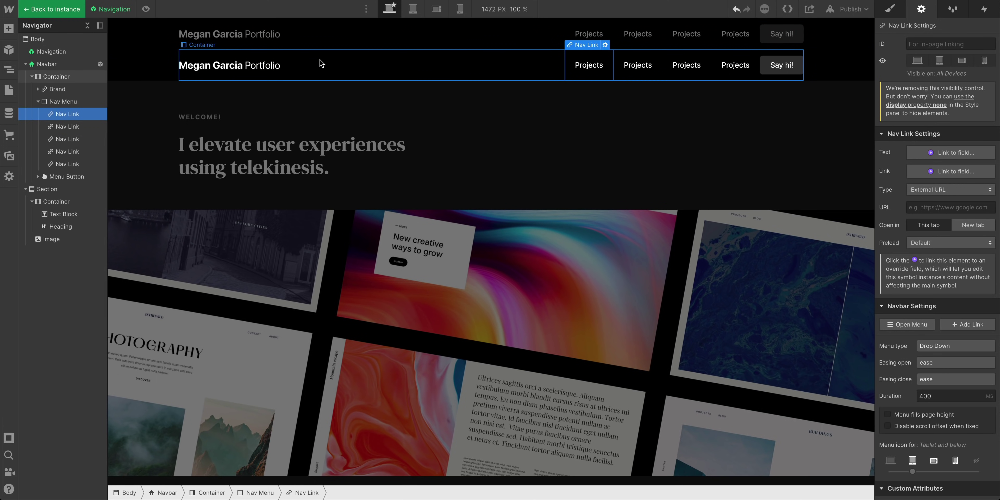
click(153, 69)
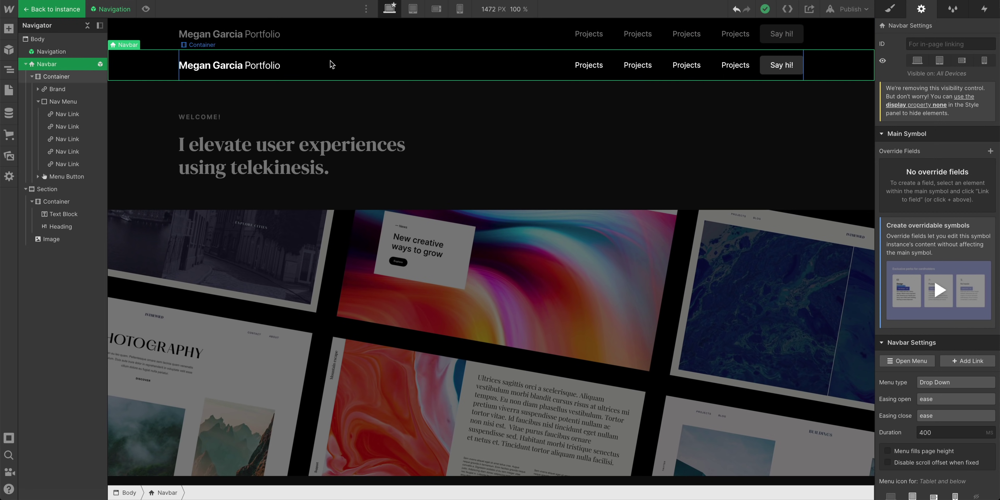
Step: Delete the three extra "Projects" links from the main symbol, return to the instance and remove the second Navigation instance
click(646, 66)
key(Delete)
key(Delete)
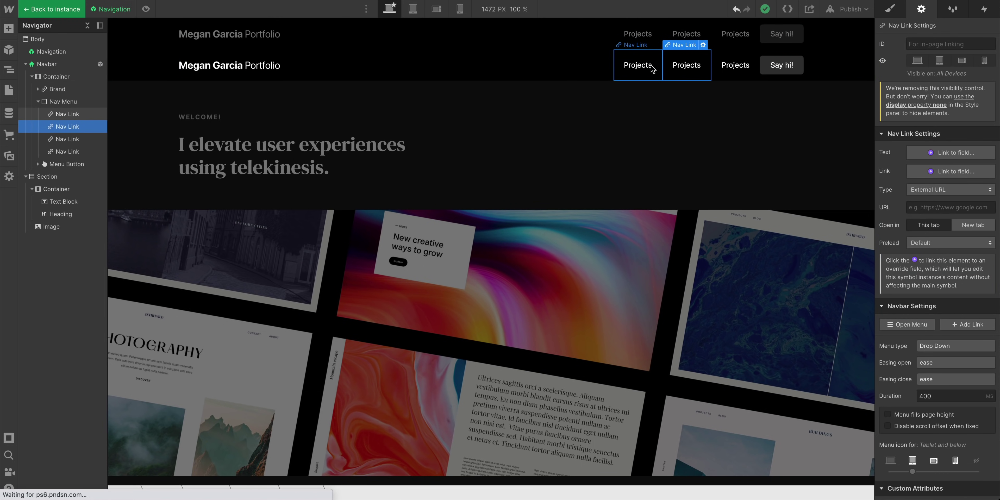
key(Delete)
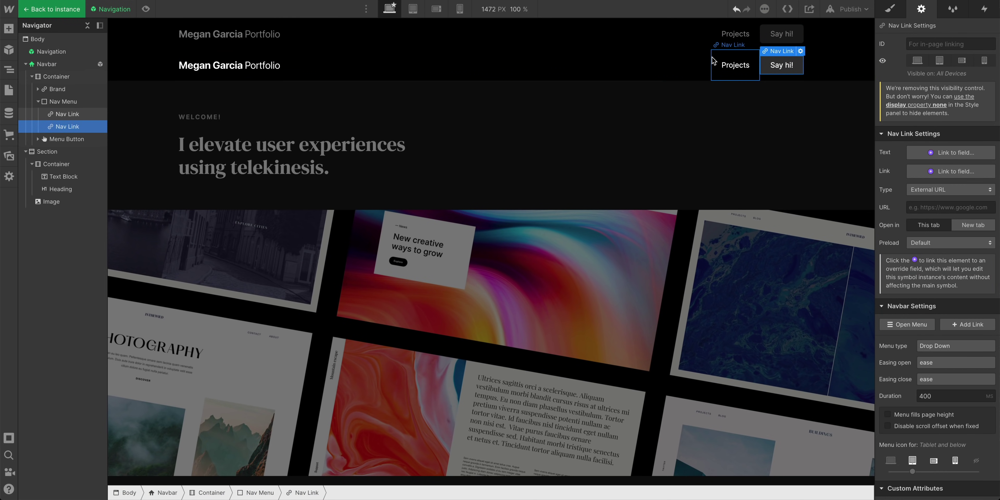
click(64, 12)
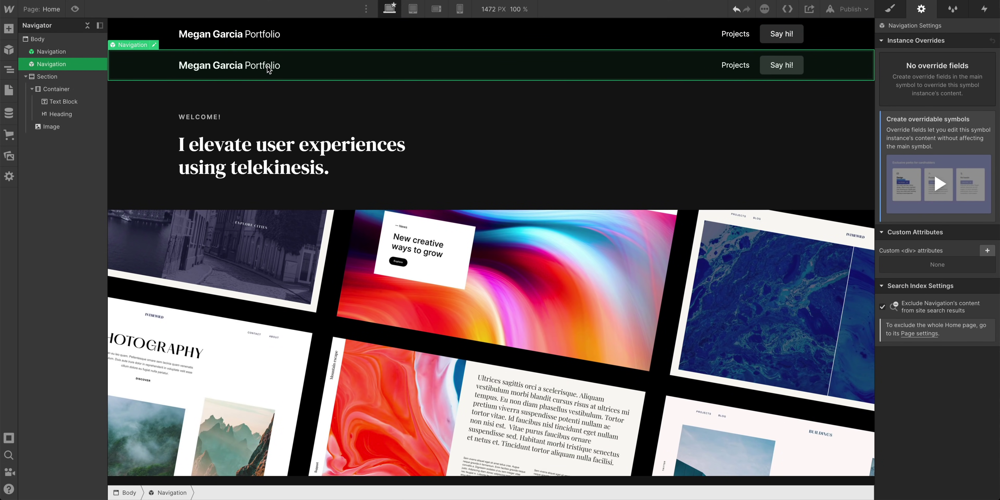
key(Delete)
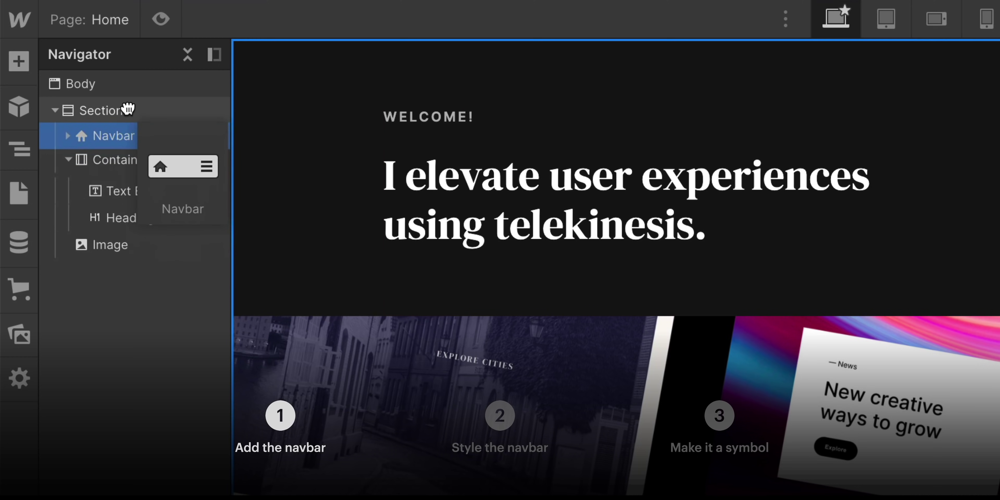
drag(147, 159, 133, 109)
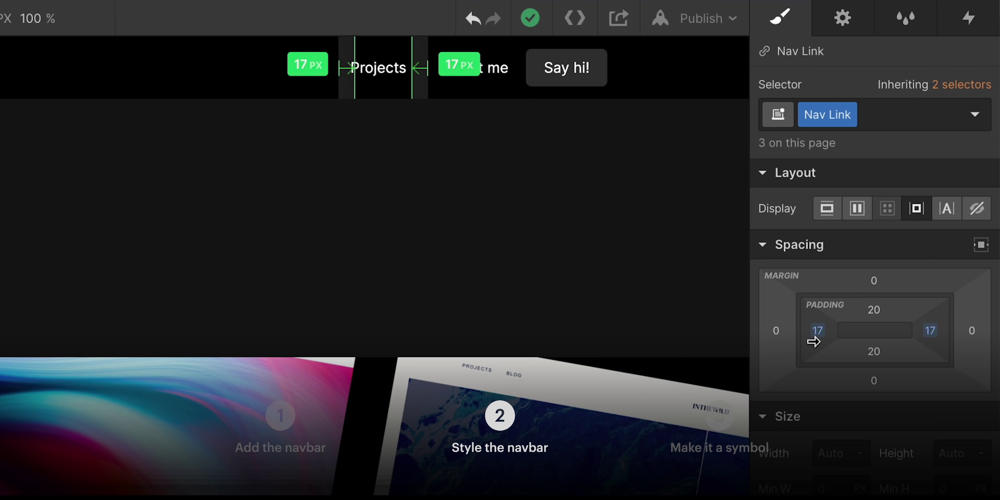
drag(813, 335, 817, 340)
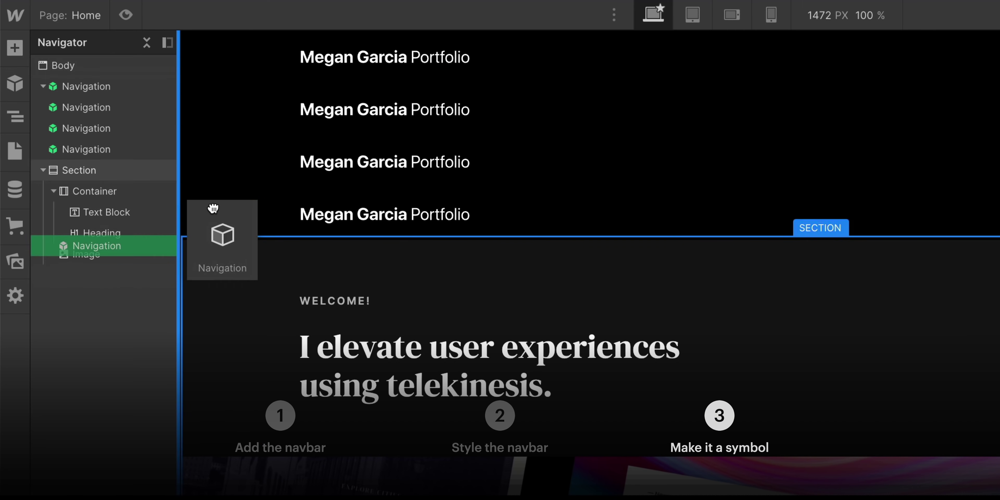
drag(250, 190, 278, 240)
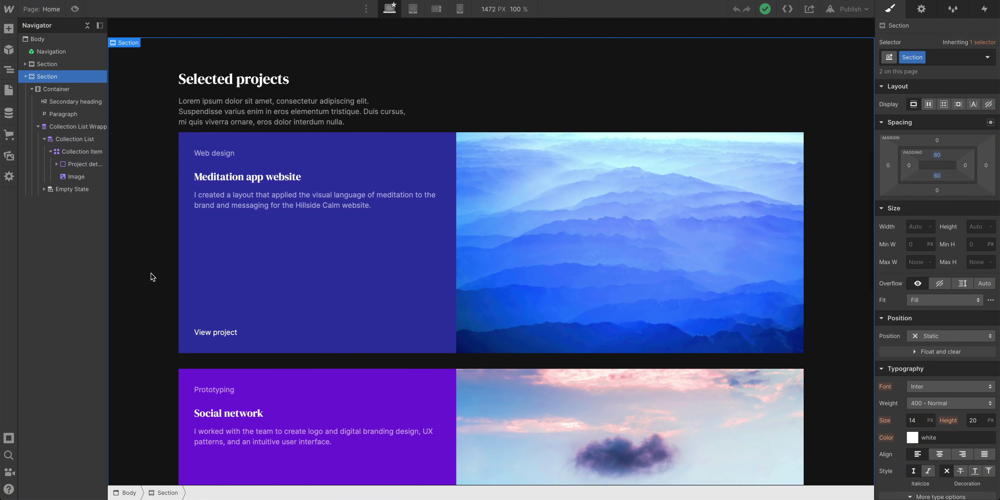
scroll(151, 276, down, 5)
scroll(151, 276, down, 7)
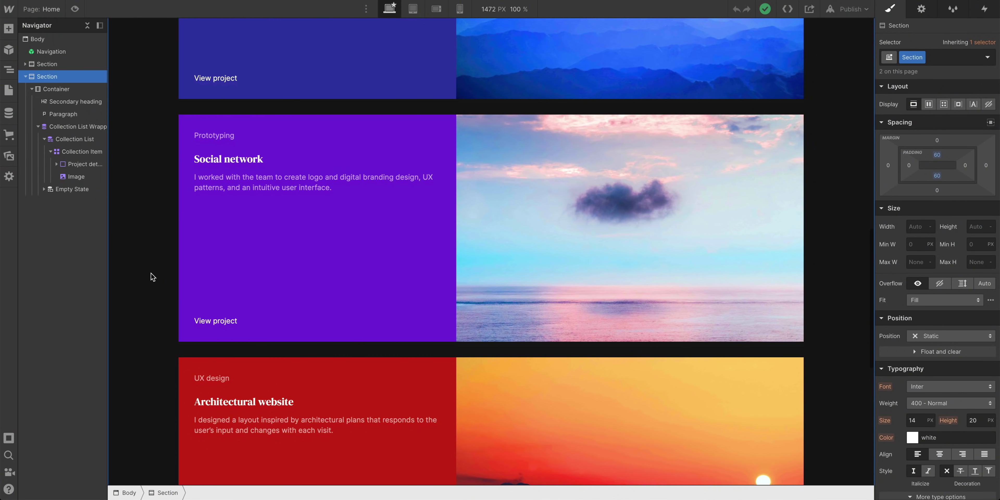
scroll(152, 276, down, 5)
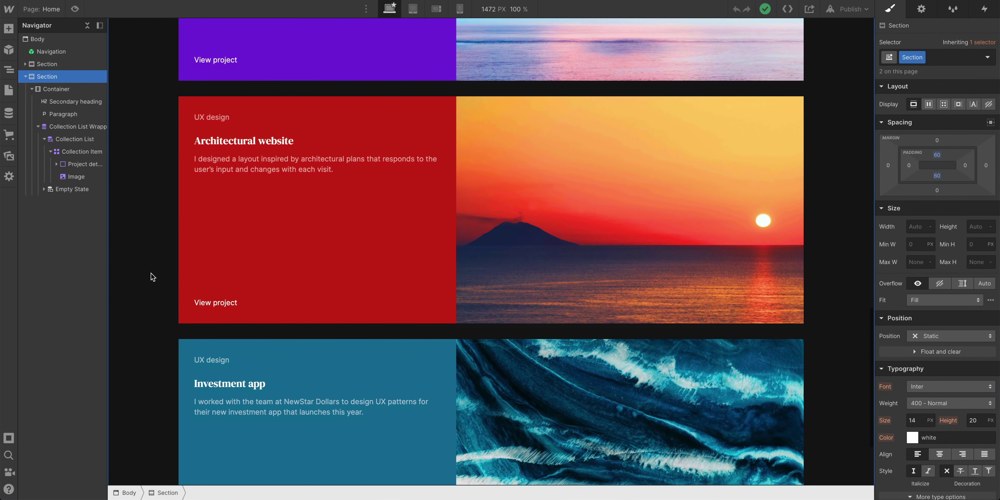